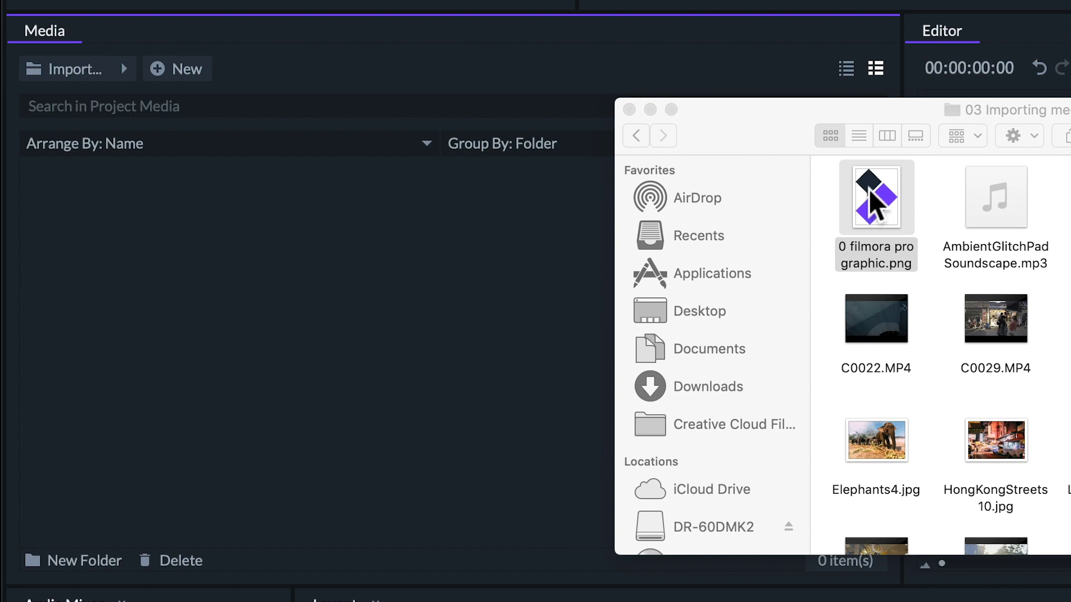
# - Import the FilmoraPro graphic by dragging it from Finder, then import C0022.MP4
pyautogui.moveTo(884, 168)
pyautogui.mouseDown()
pyautogui.moveTo(789, 281)
pyautogui.moveTo(222, 222)
pyautogui.mouseUp()
pyautogui.click(307, 343)
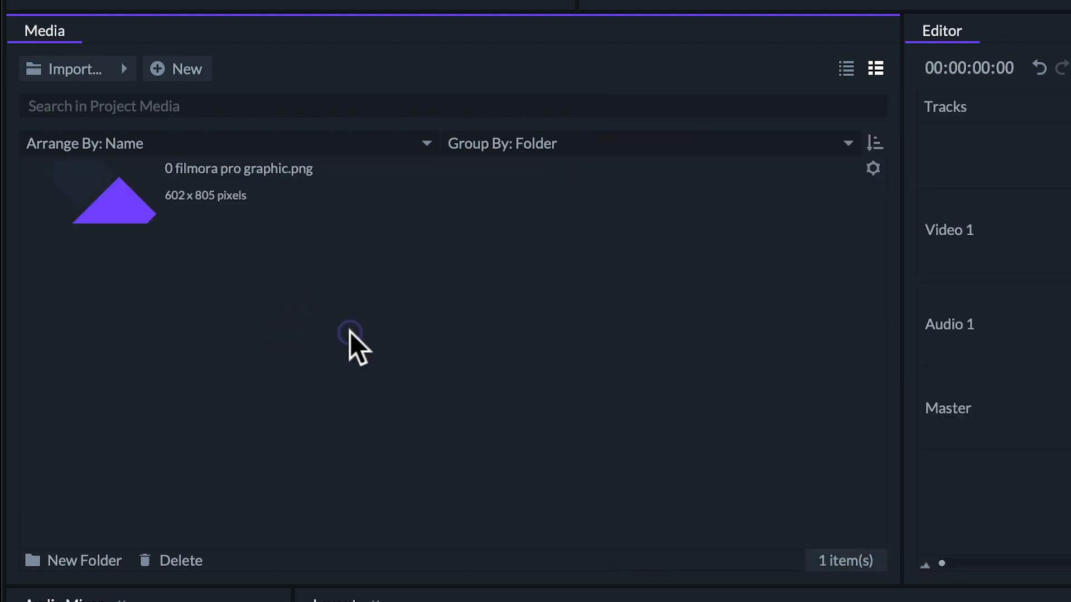
pyautogui.doubleClick(350, 343)
pyautogui.click(827, 164)
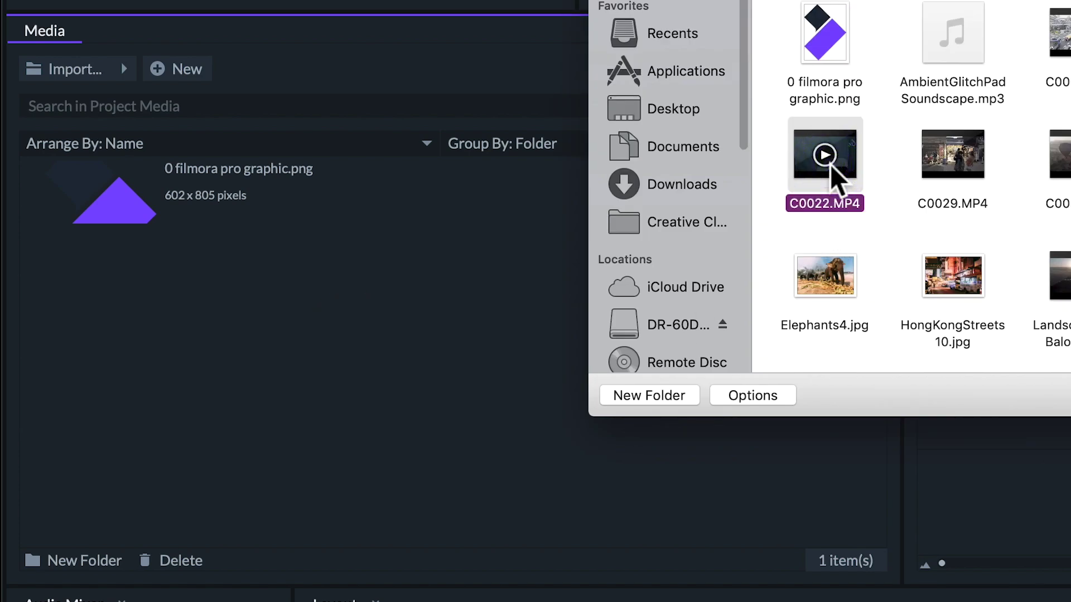
pyautogui.doubleClick(827, 164)
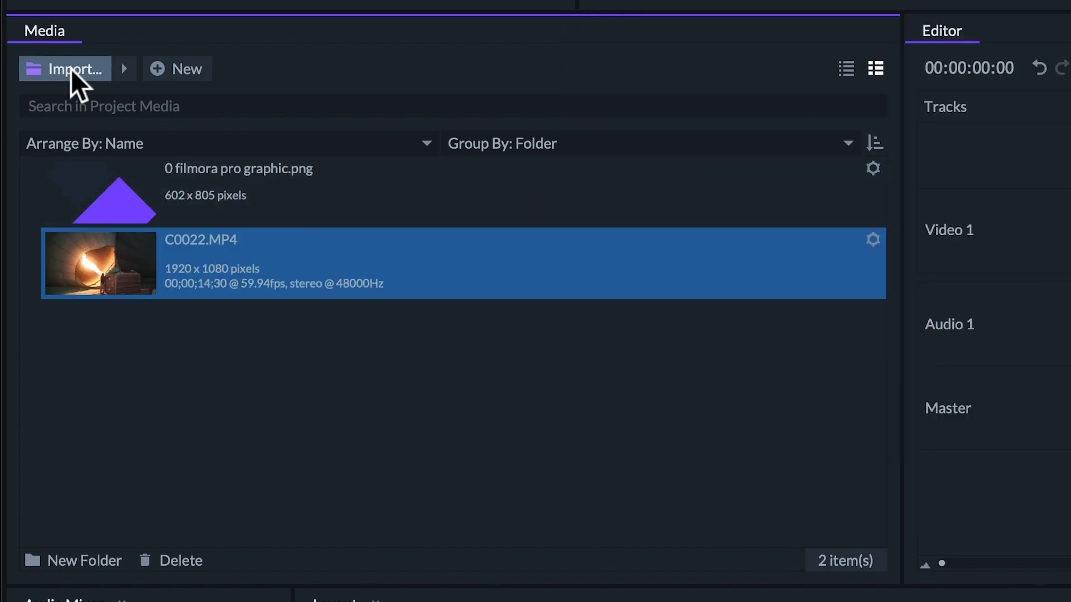
# - Import Elephants4.jpg, then a marquee-selected batch of media files via Cmd+I
pyautogui.click(71, 69)
pyautogui.click(836, 289)
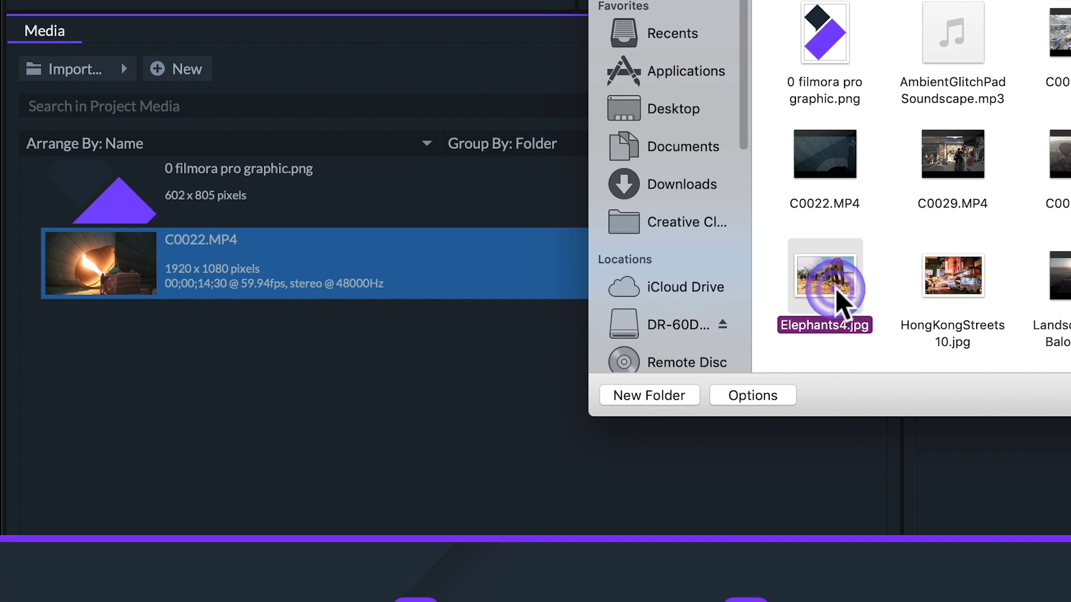
pyautogui.doubleClick(836, 288)
pyautogui.press('super+i')
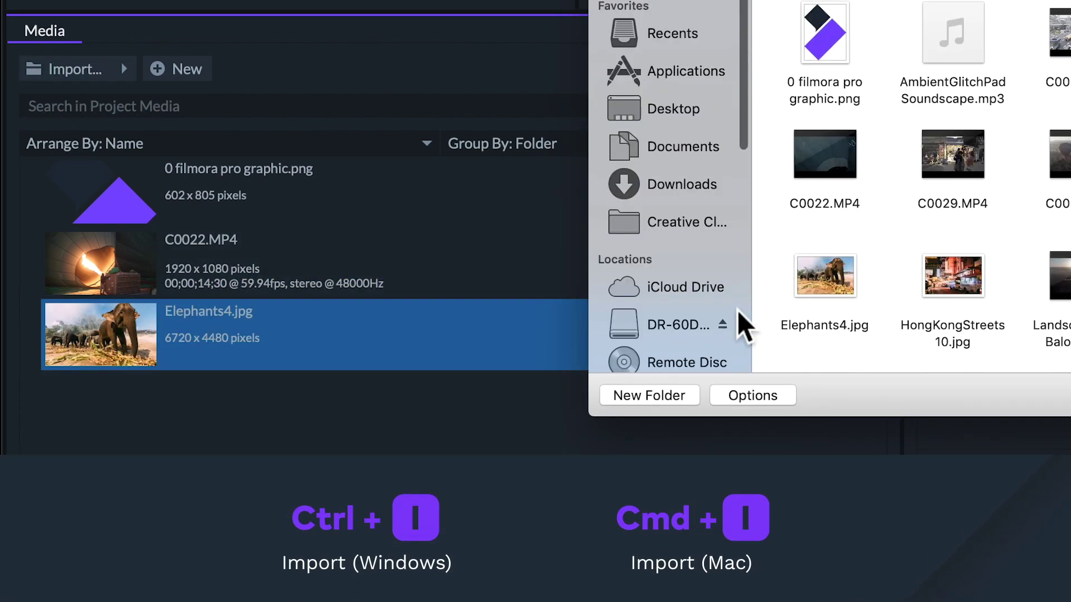
pyautogui.moveTo(892, 107); pyautogui.dragTo(1067, 331)
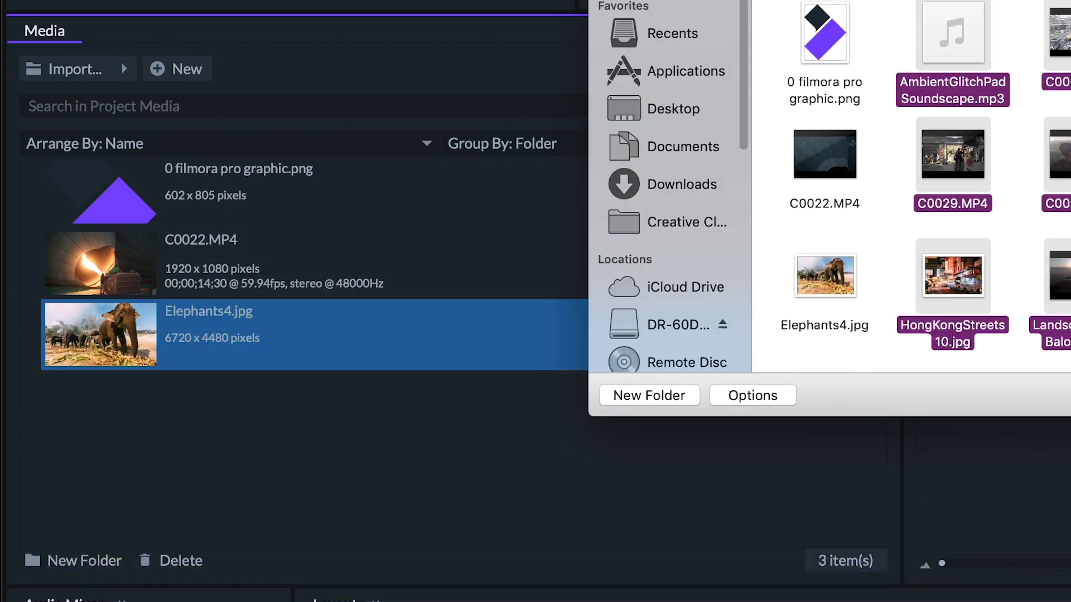
pyautogui.press('Return')
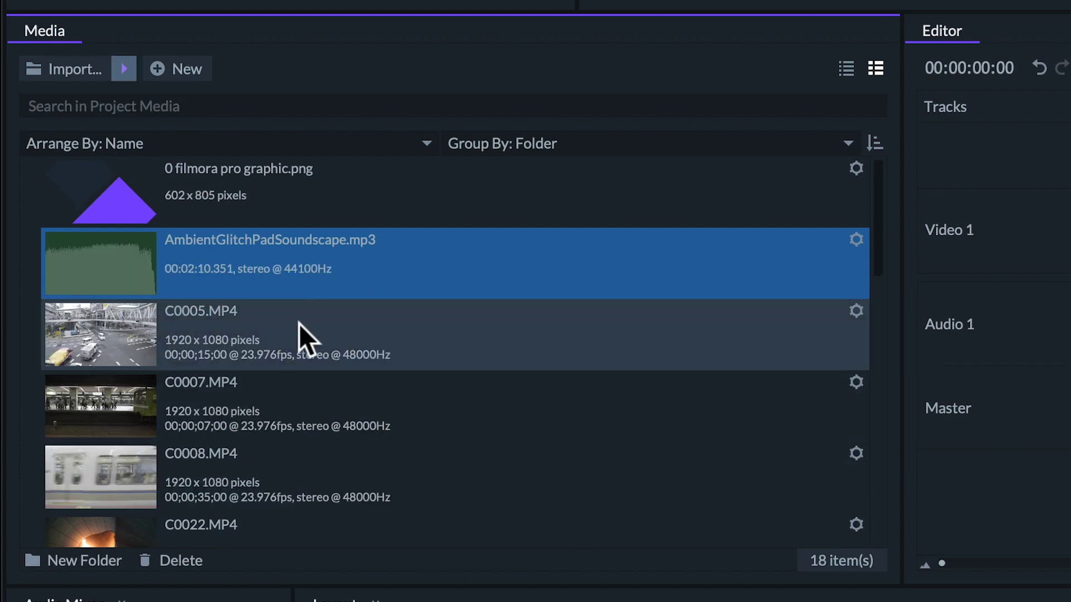
pyautogui.scroll(-3, 252, 321)
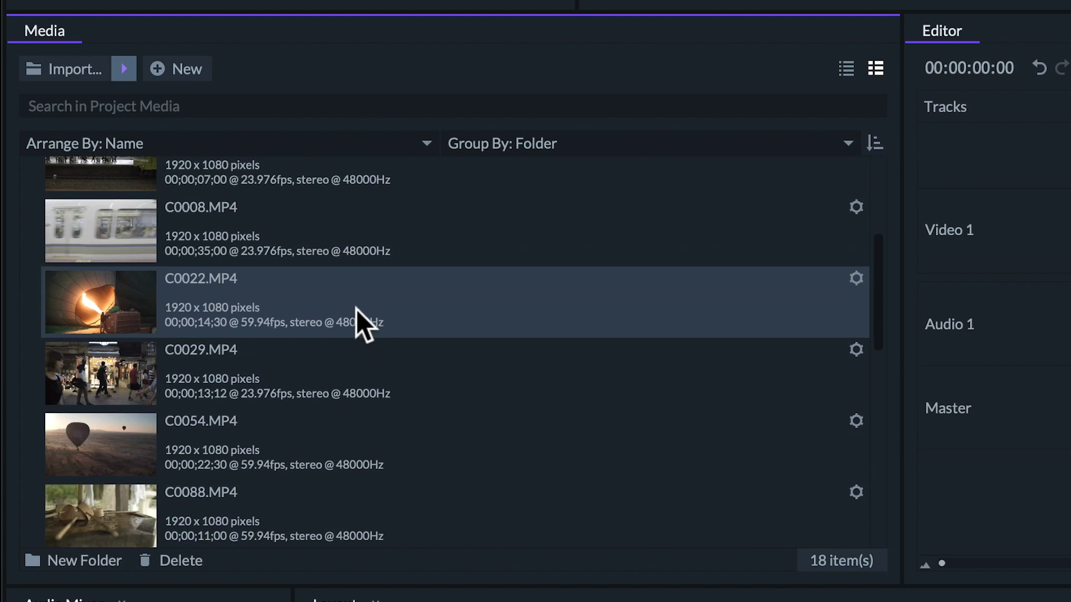
pyautogui.scroll(3, 356, 324)
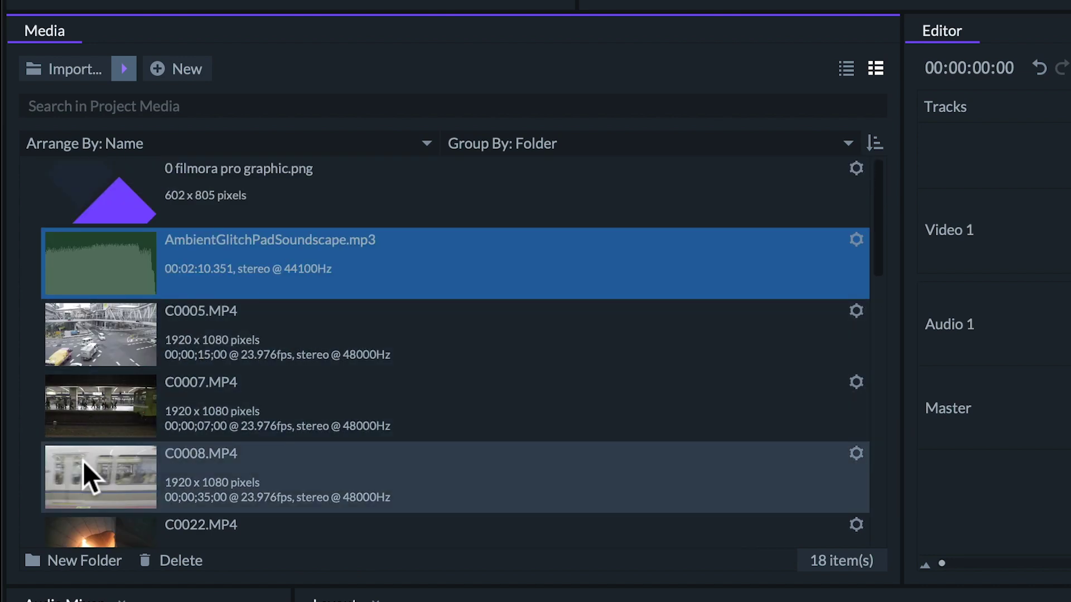
# - Select C0005.MP4 and switch the Media panel to list view
pyautogui.click(113, 346)
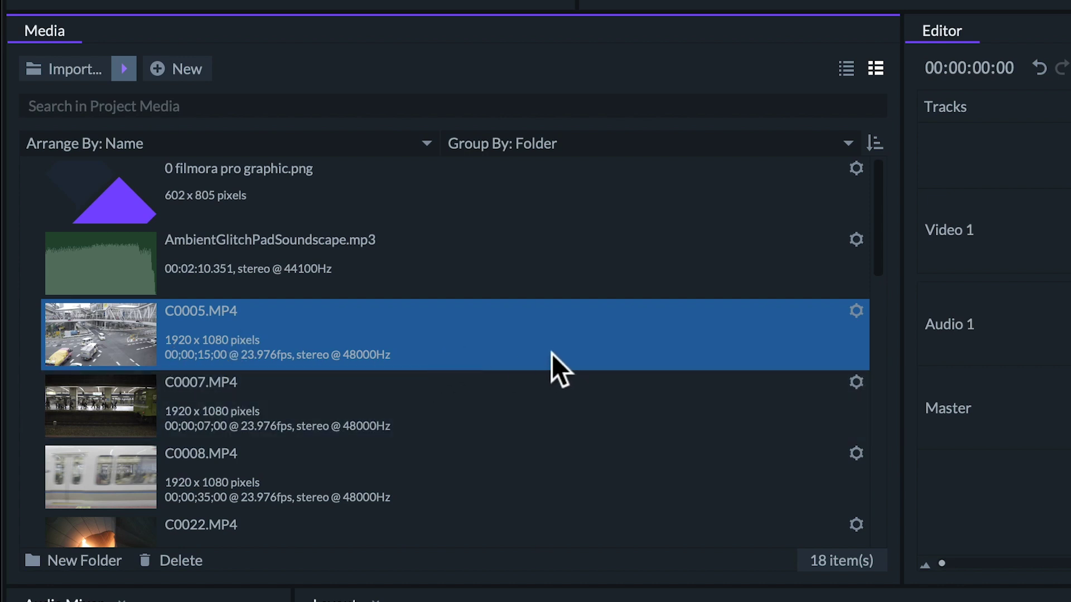
pyautogui.click(845, 68)
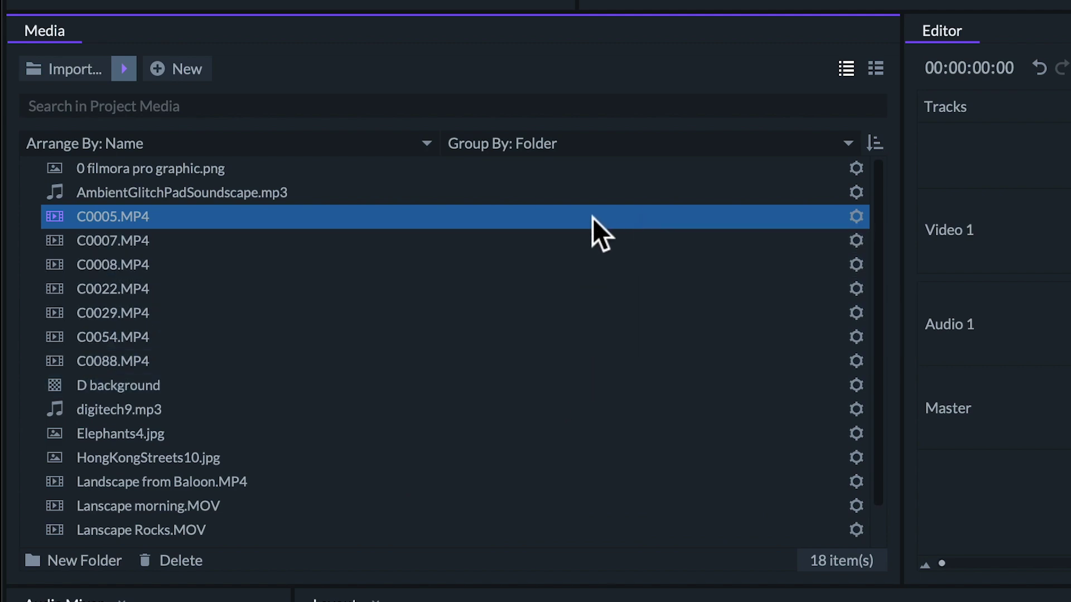
# - Rename C0005.MP4 to Transit in its Media Properties
pyautogui.click(844, 217)
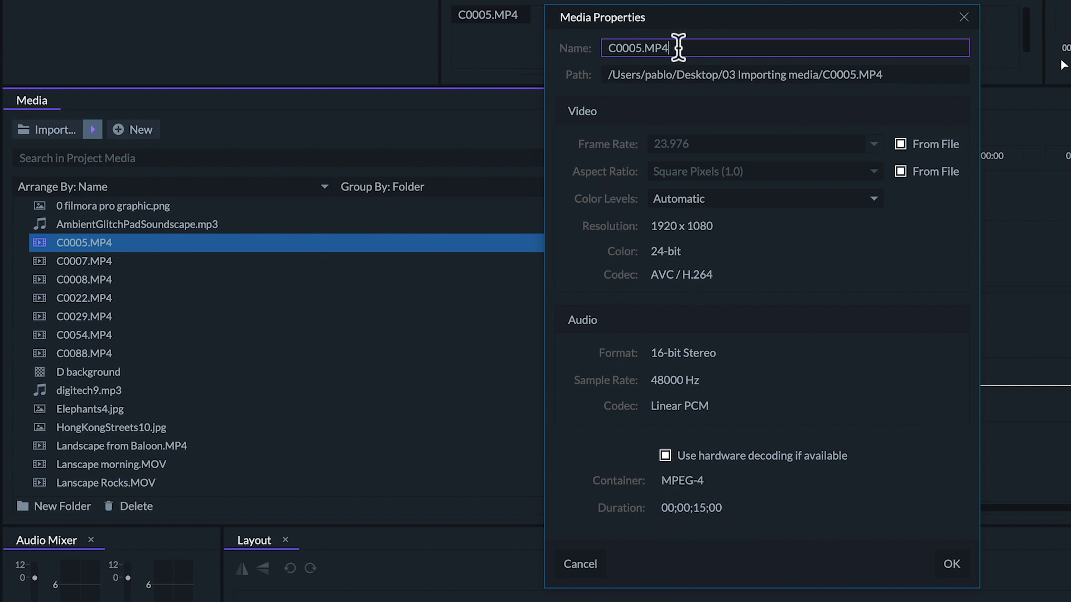
pyautogui.moveTo(664, 46); pyautogui.dragTo(568, 36)
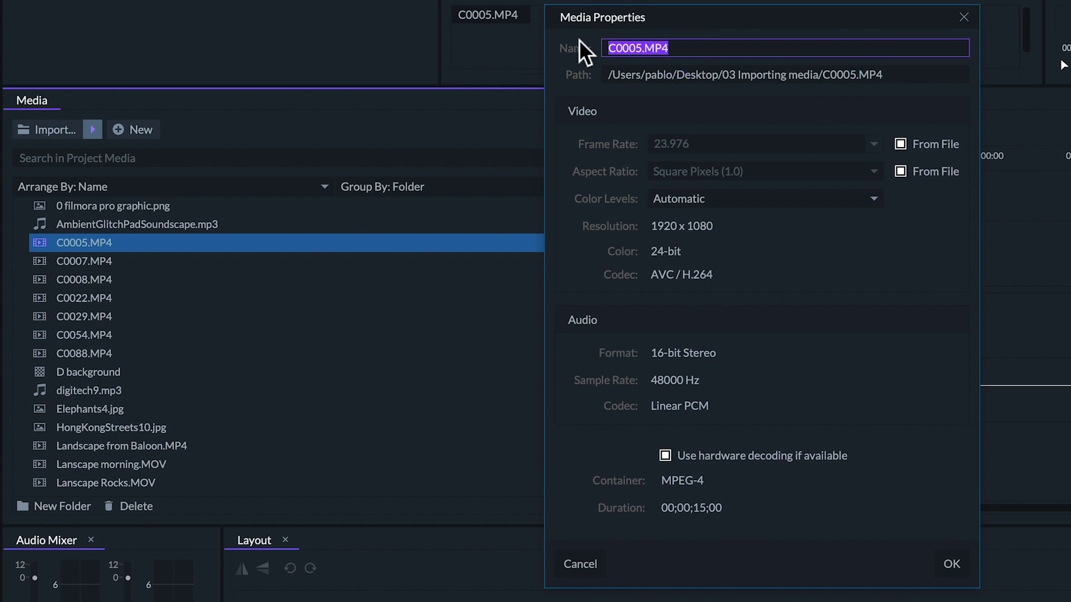
pyautogui.write('Trans')
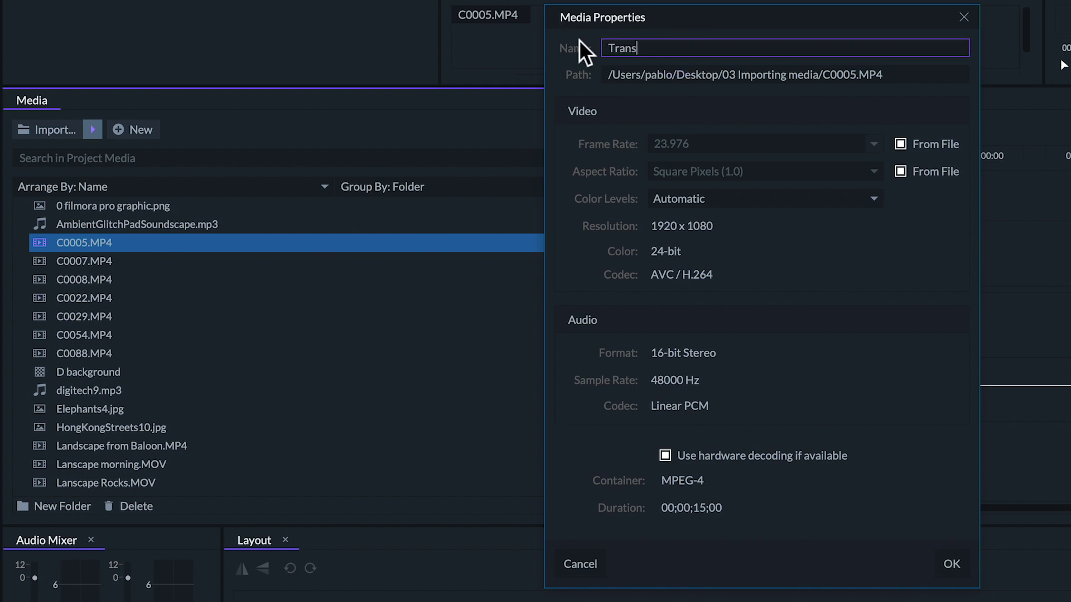
pyautogui.write('it')
pyautogui.press('Return')
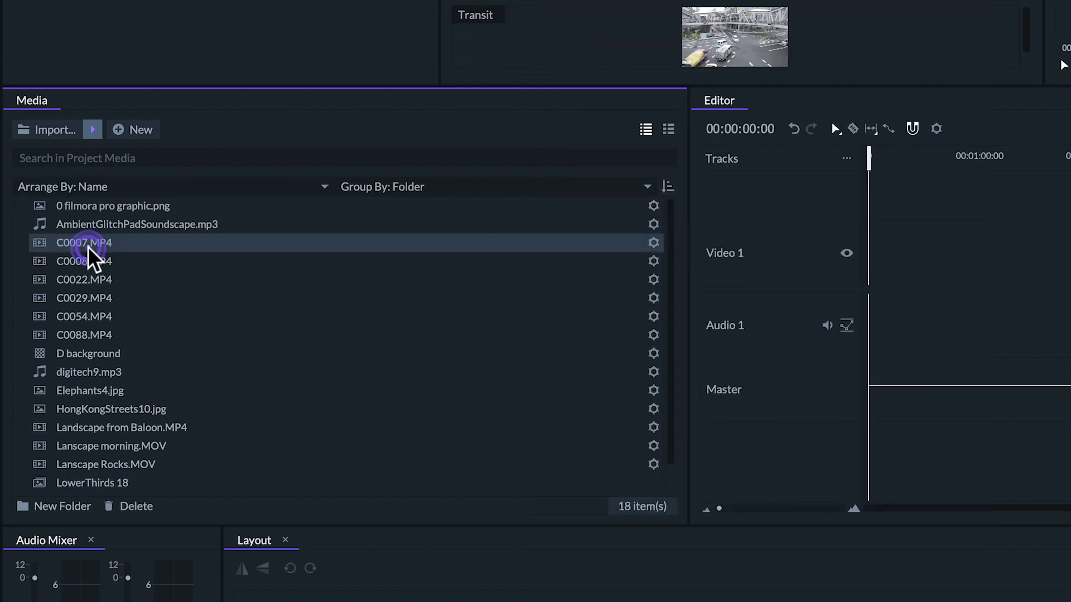
# - Rename C0007.MP4 to Subway, then preview digitech9.mp3 and C0029.MP4
pyautogui.click(89, 248)
pyautogui.click(90, 248)
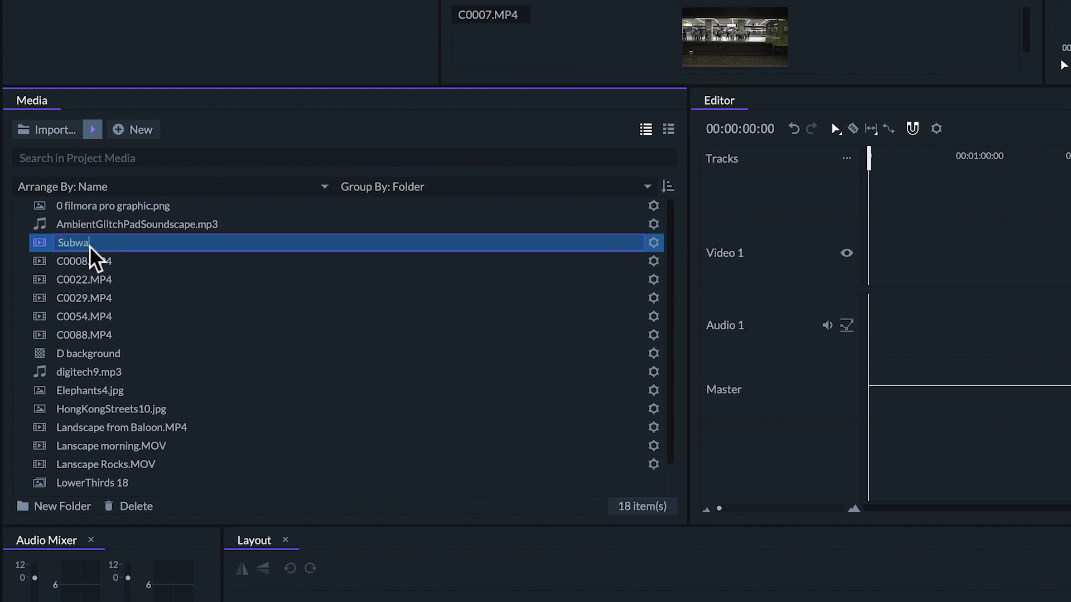
pyautogui.press('Return')
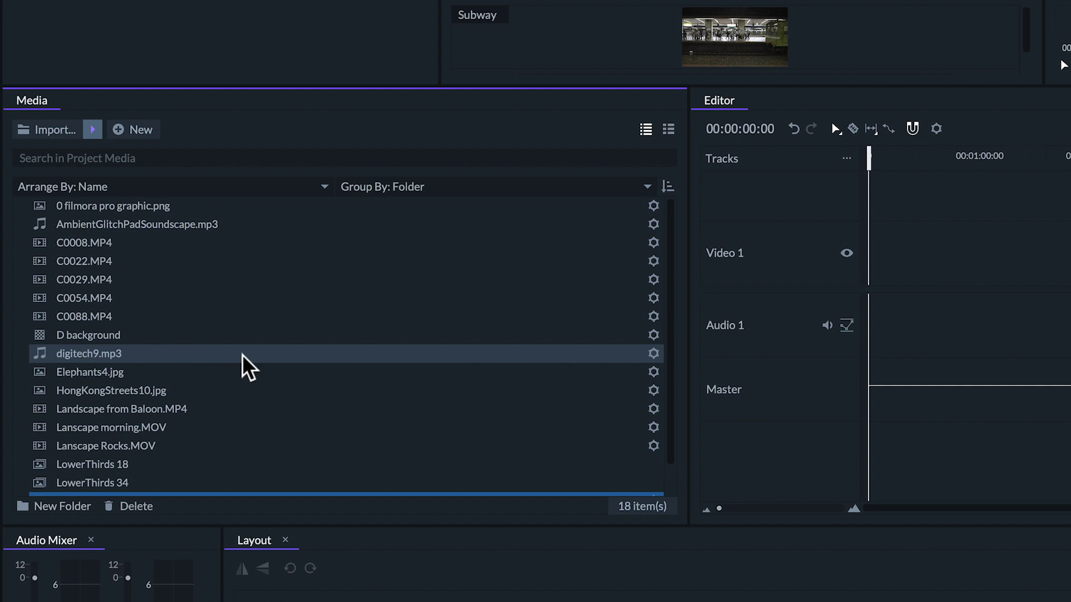
pyautogui.click(276, 350)
pyautogui.scroll(-1, 276, 349)
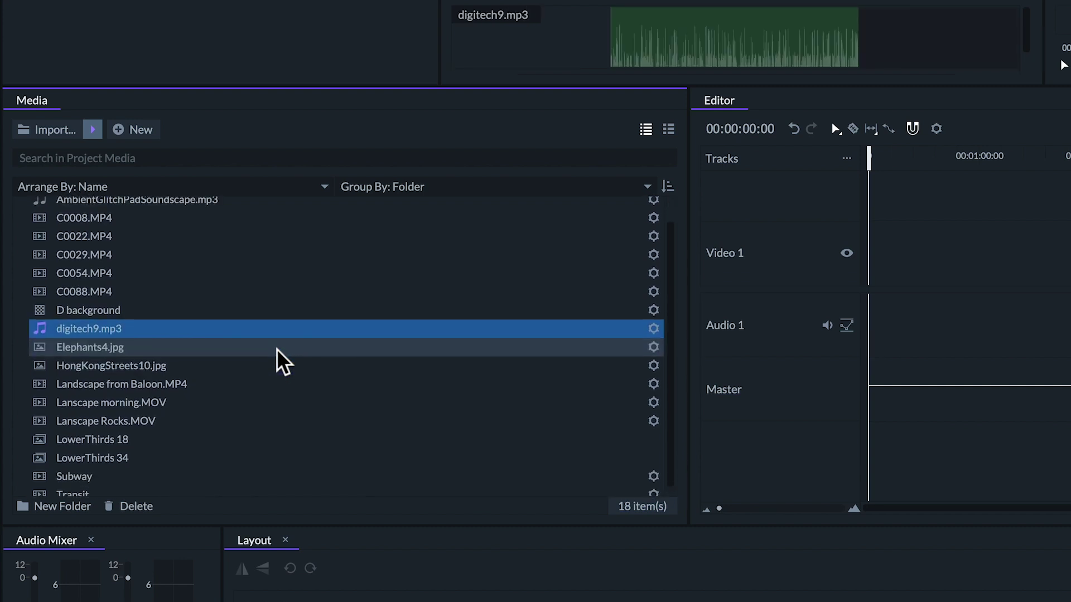
pyautogui.scroll(1, 278, 360)
pyautogui.click(275, 279)
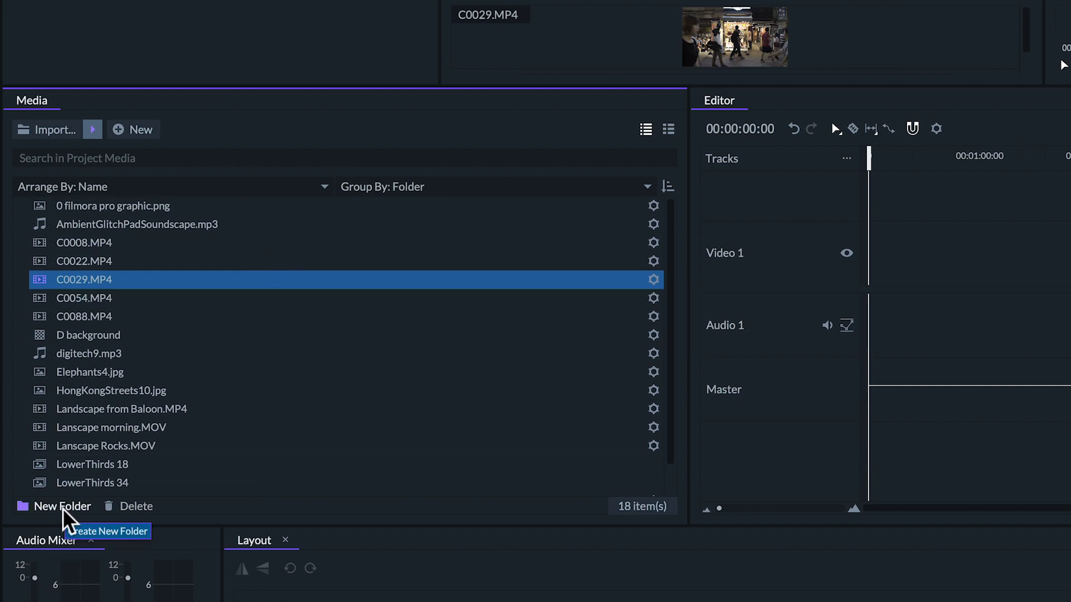
# - Create a Landscapes folder and move Landscape from Baloon, Lanscape morning and Lanscape Rocks into it
pyautogui.click(67, 505)
pyautogui.write('Land')
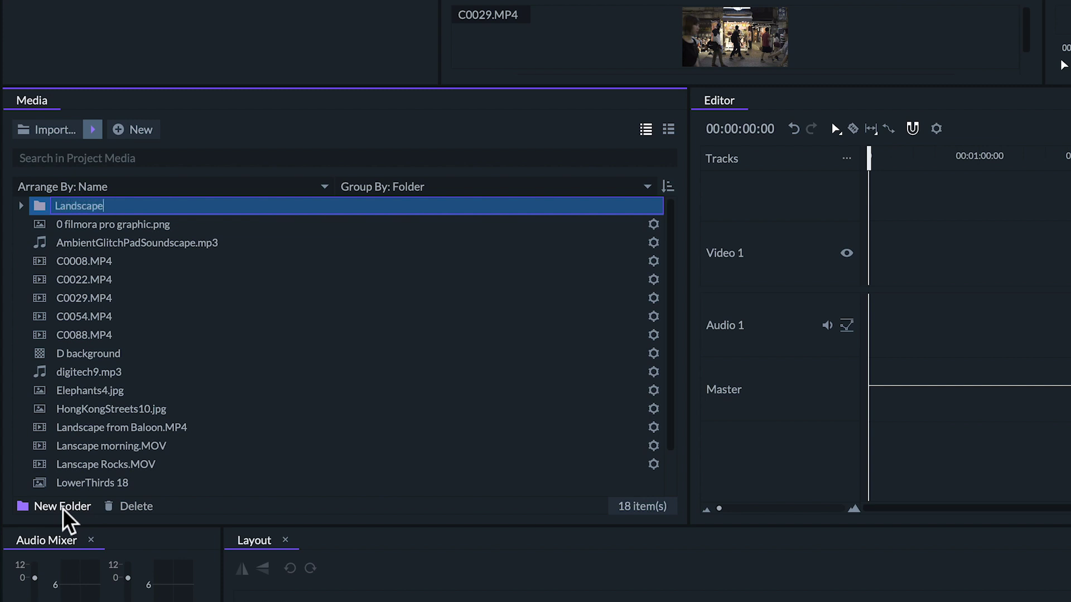
pyautogui.write('scape')
pyautogui.press('Return')
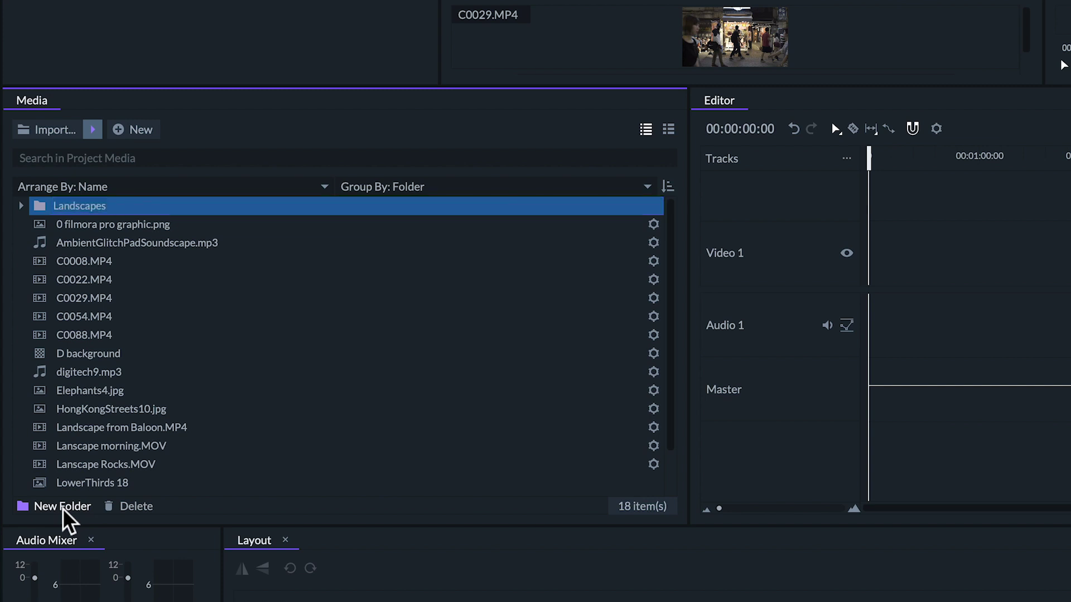
pyautogui.click(84, 429)
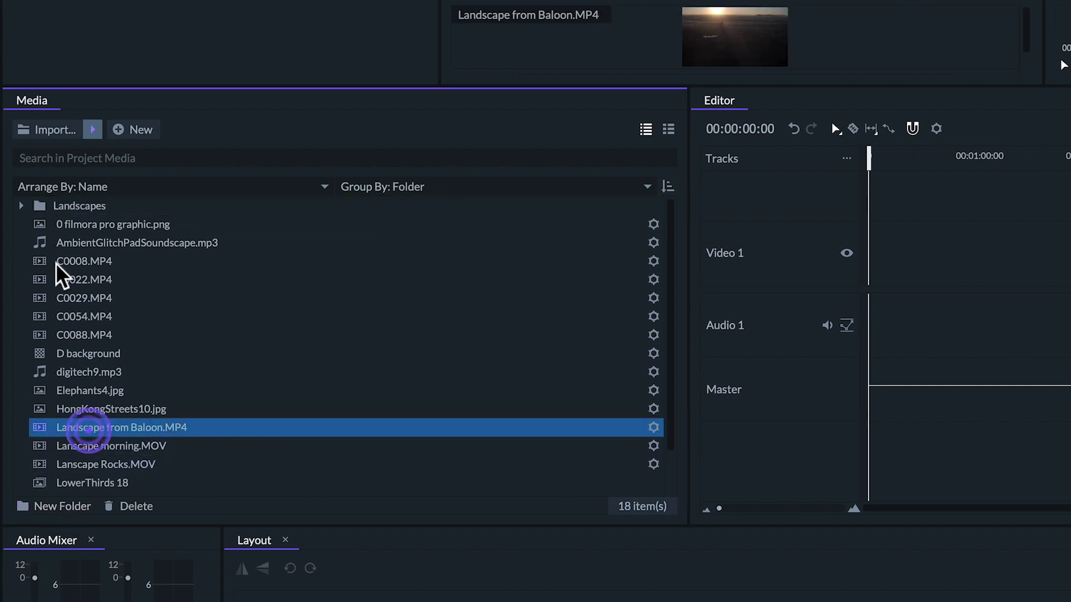
pyautogui.moveTo(71, 224); pyautogui.dragTo(74, 207)
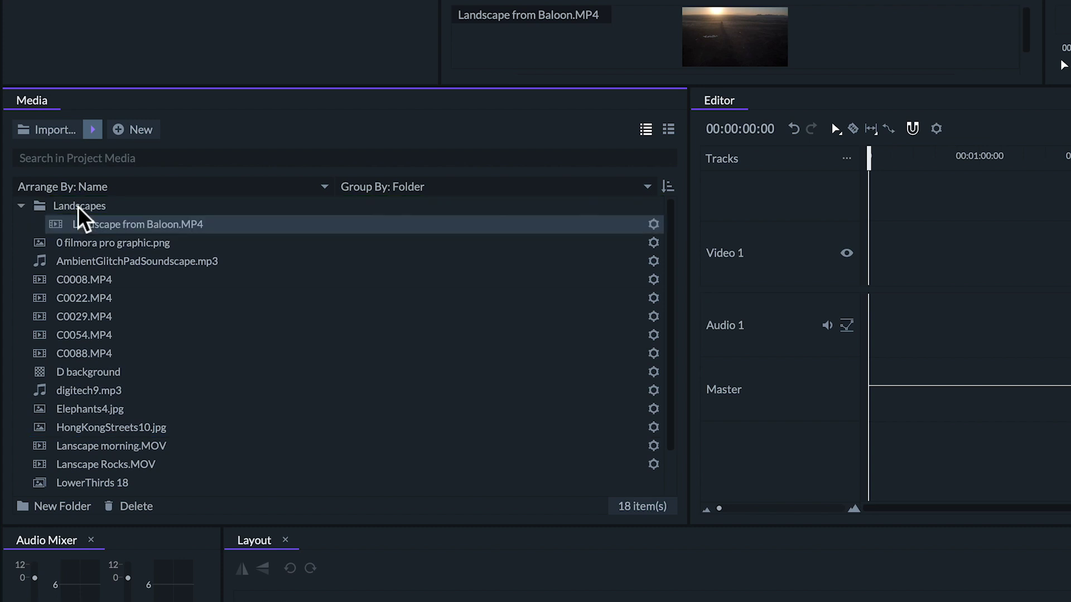
pyautogui.click(77, 449)
pyautogui.moveTo(77, 398); pyautogui.dragTo(90, 209)
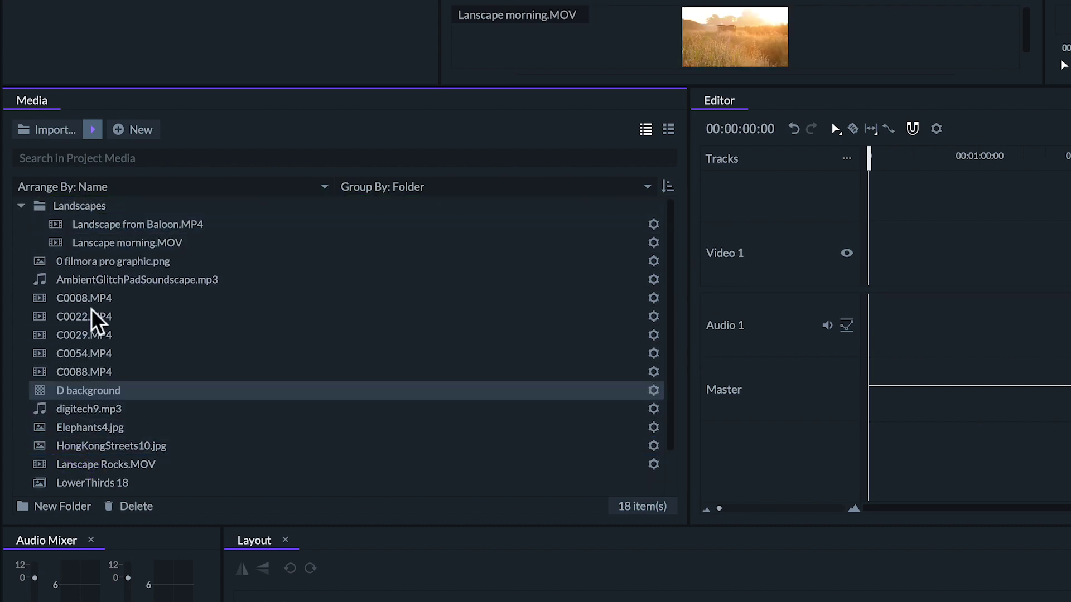
pyautogui.click(95, 468)
pyautogui.moveTo(96, 469); pyautogui.dragTo(95, 209)
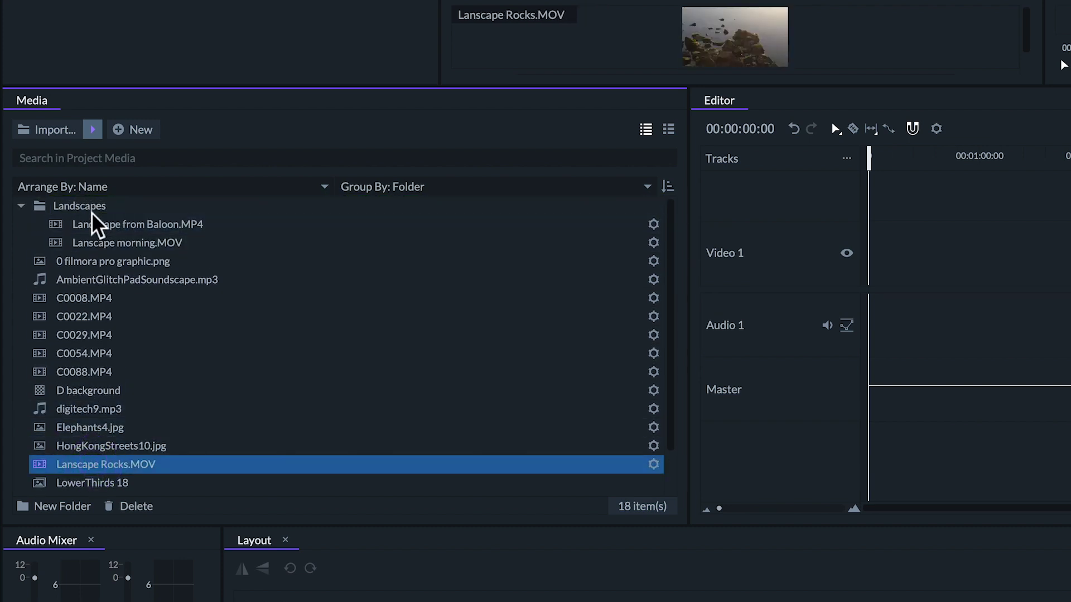
# - Sort the media list by file type and toggle the sort order twice
pyautogui.click(226, 196)
pyautogui.click(209, 220)
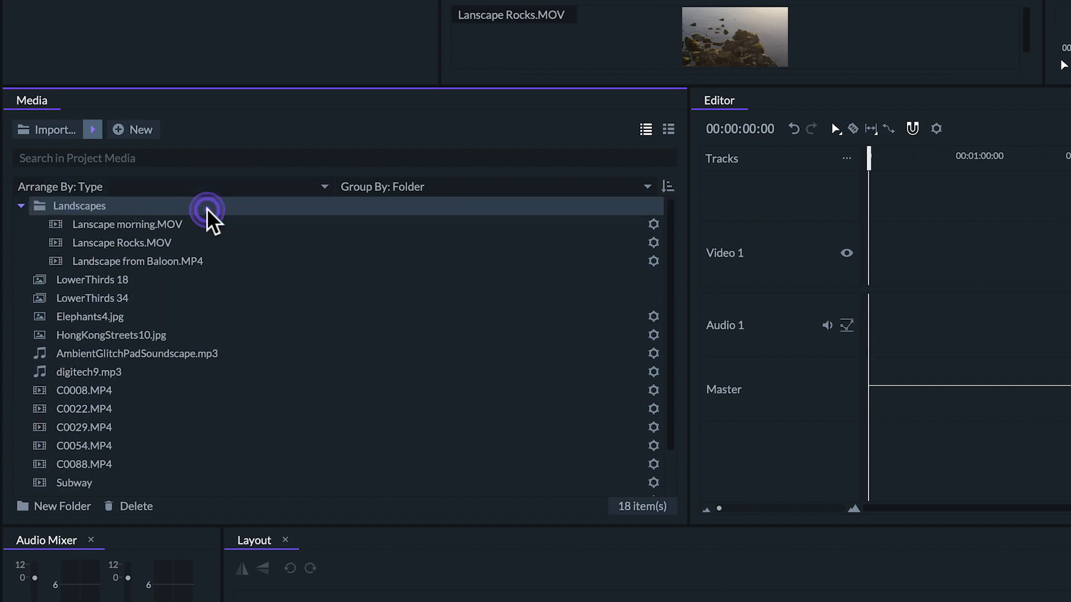
pyautogui.click(669, 188)
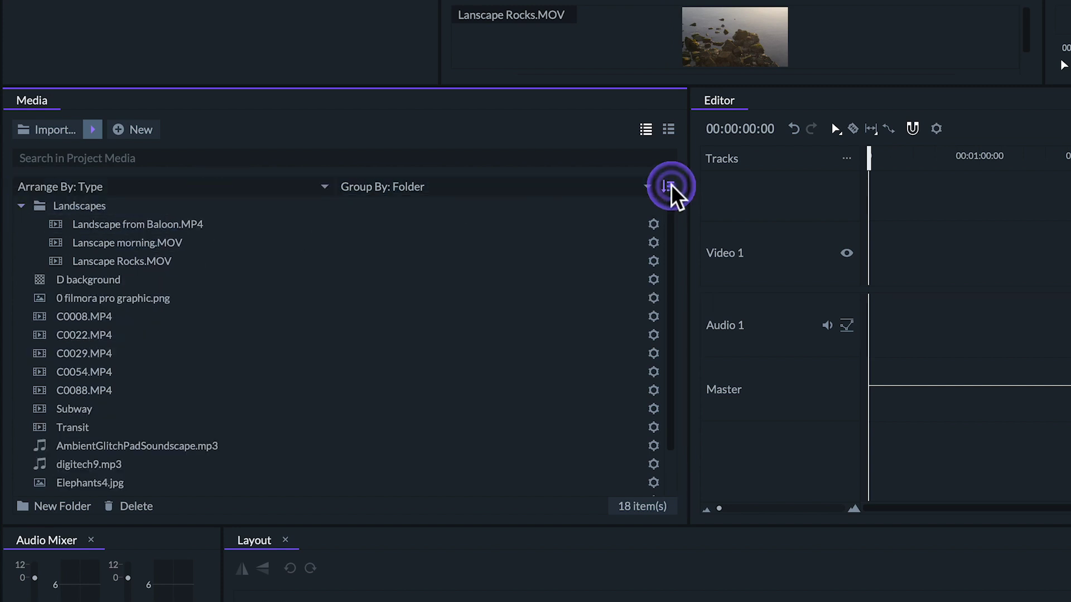
pyautogui.click(669, 186)
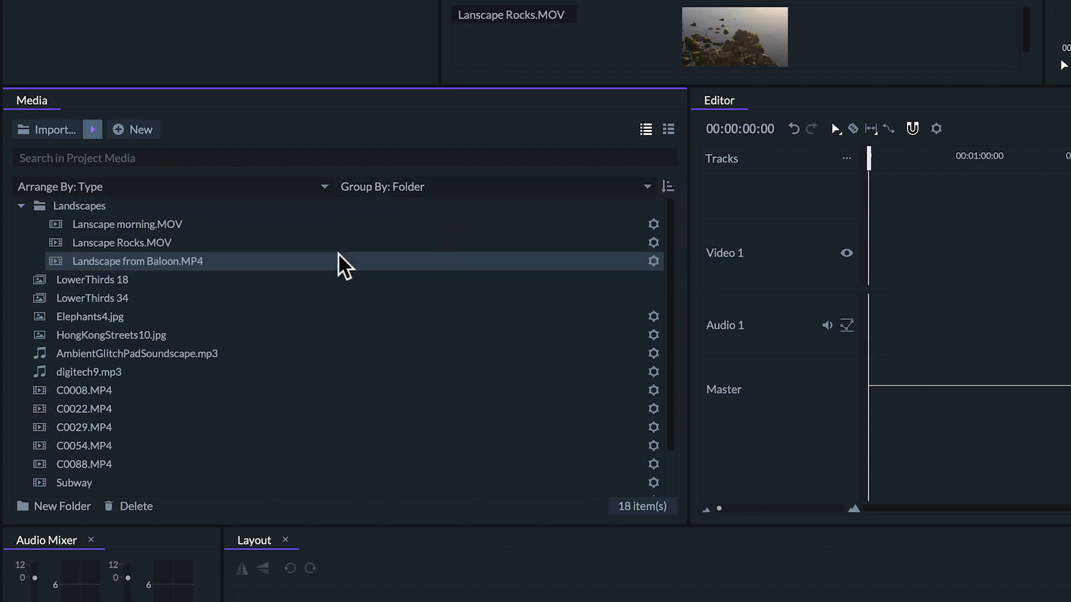
# - Group the media by media type, search for 'Rock', and select Lanscape Rocks.MOV
pyautogui.click(449, 203)
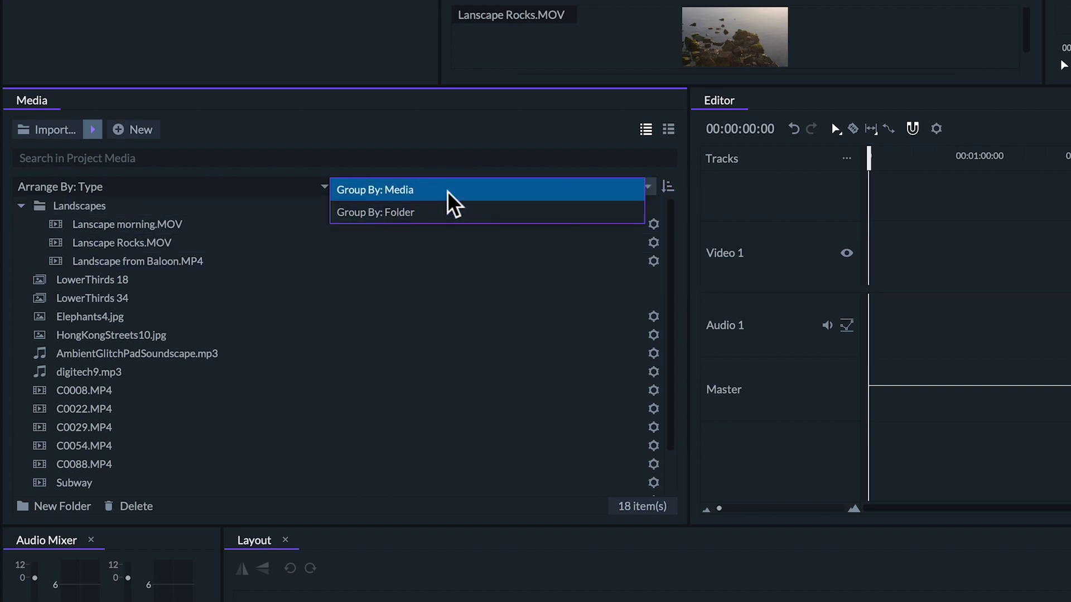
pyautogui.click(449, 193)
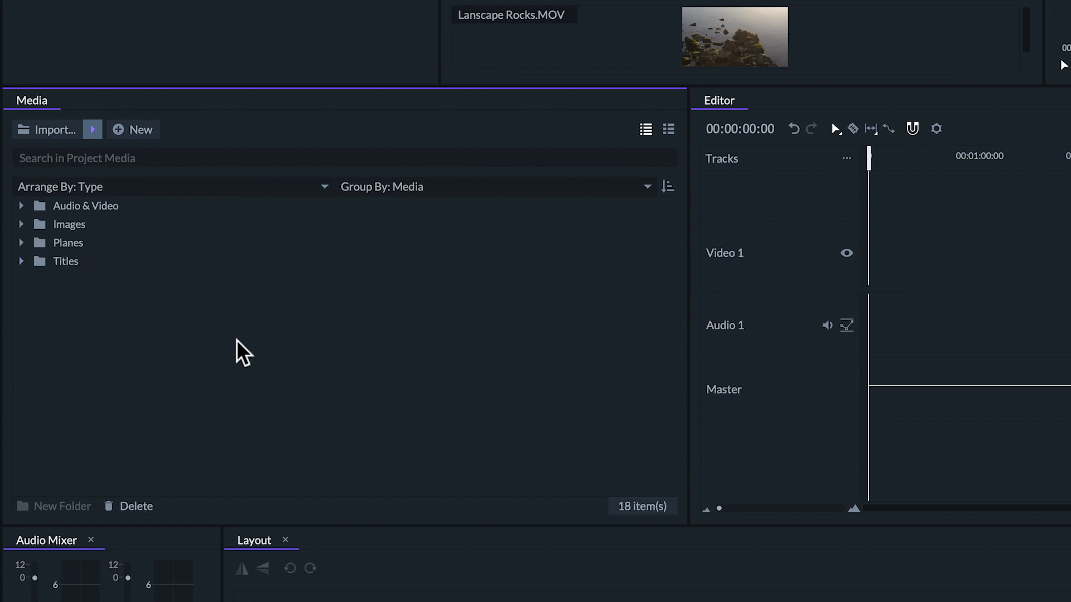
pyautogui.click(178, 158)
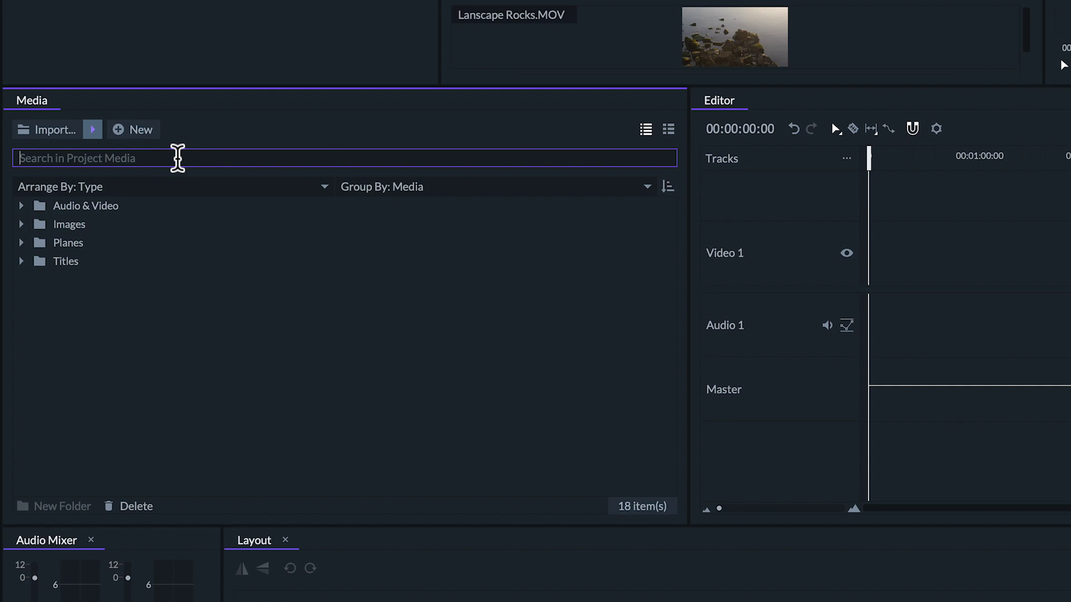
pyautogui.write('Rock')
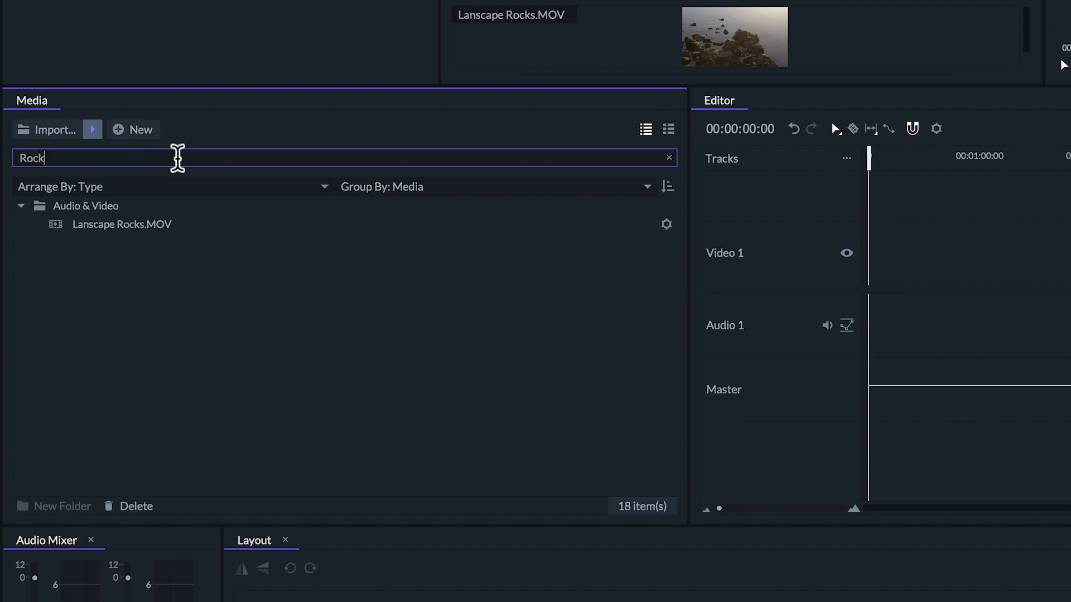
pyautogui.click(142, 227)
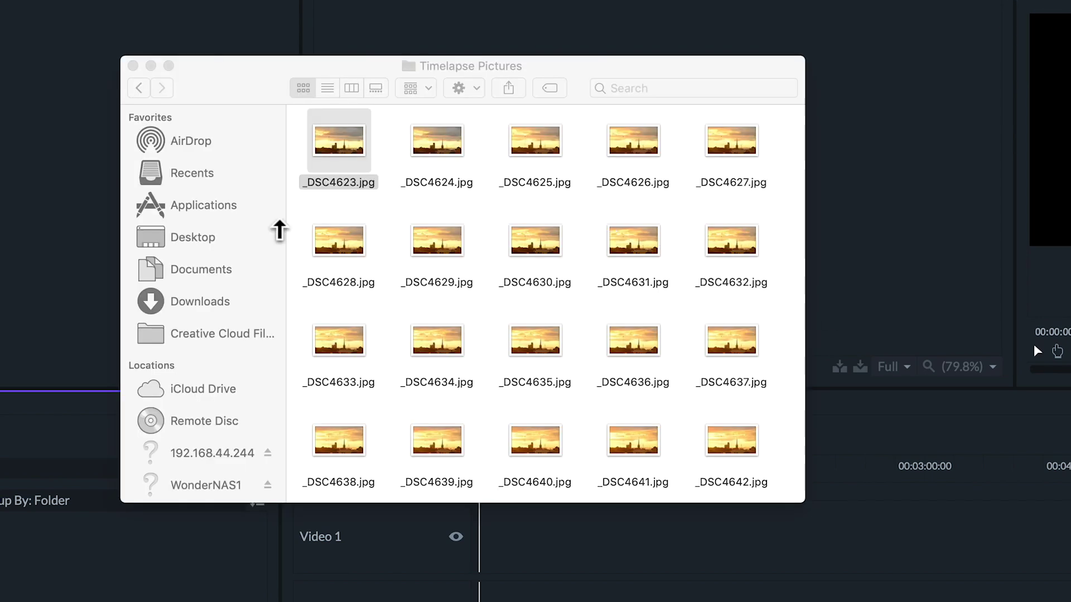
# - Browse the timelapse images in Finder's list view and choose the Image Sequence import
pyautogui.click(457, 249)
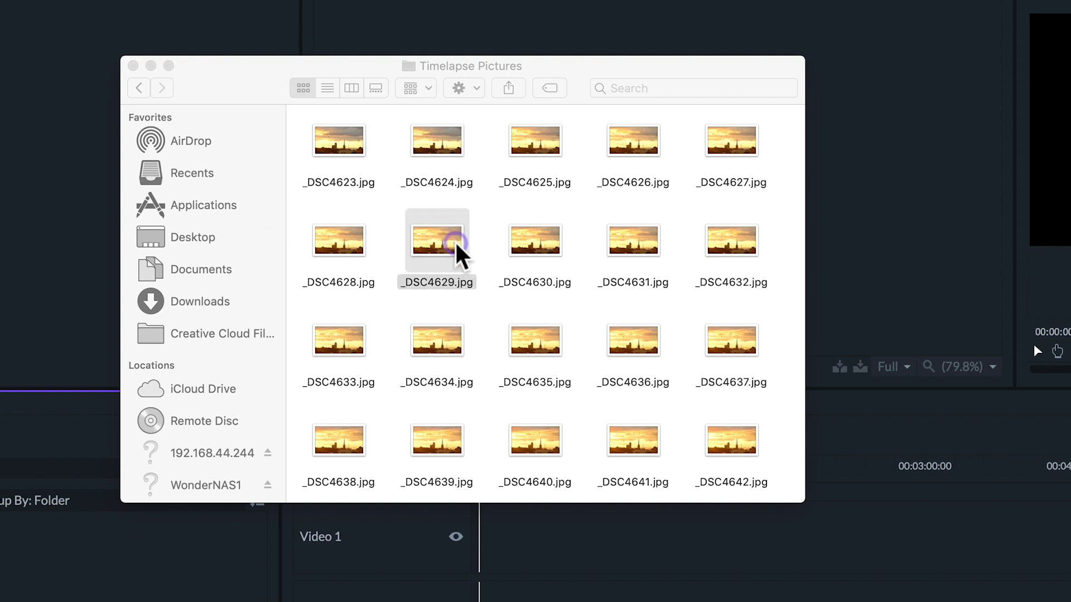
pyautogui.scroll(-3, 530, 339)
pyautogui.scroll(-3, 530, 335)
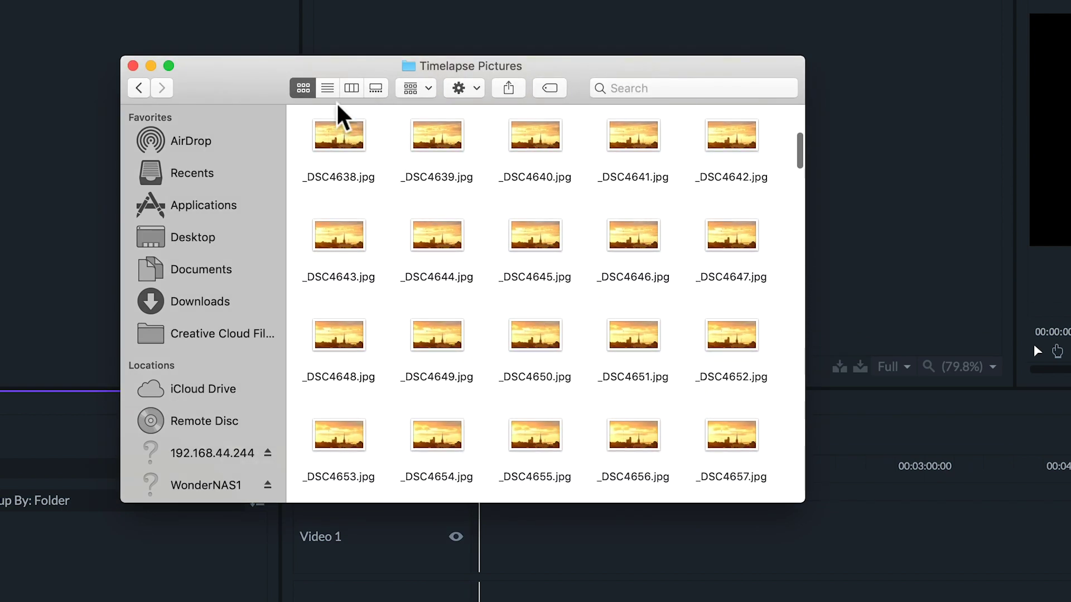
pyautogui.click(327, 88)
pyautogui.scroll(-5, 364, 230)
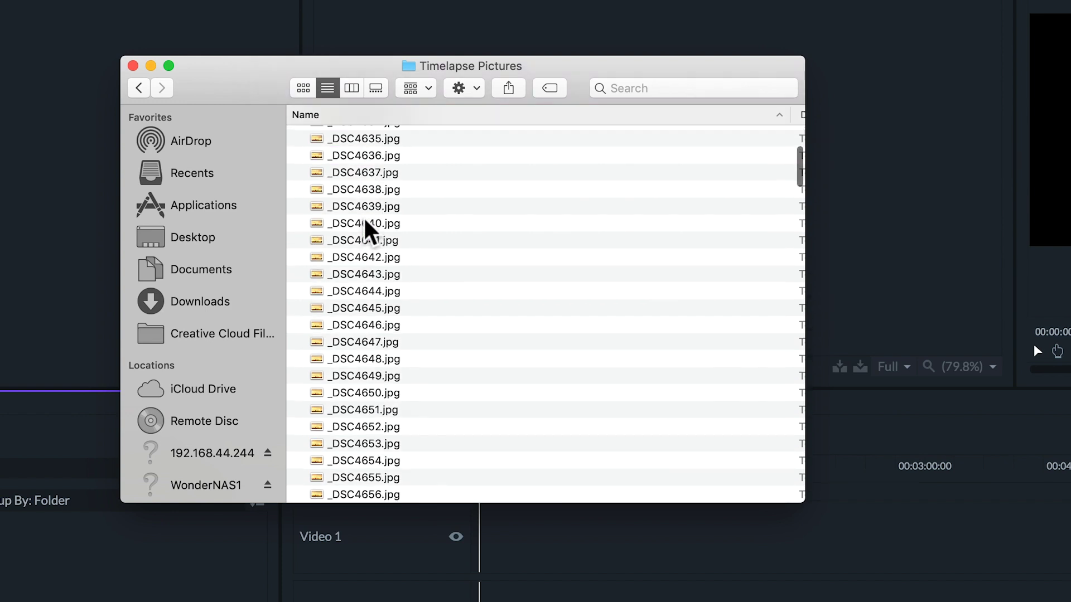
pyautogui.scroll(-2, 366, 235)
pyautogui.scroll(-4, 371, 239)
pyautogui.scroll(-3, 371, 240)
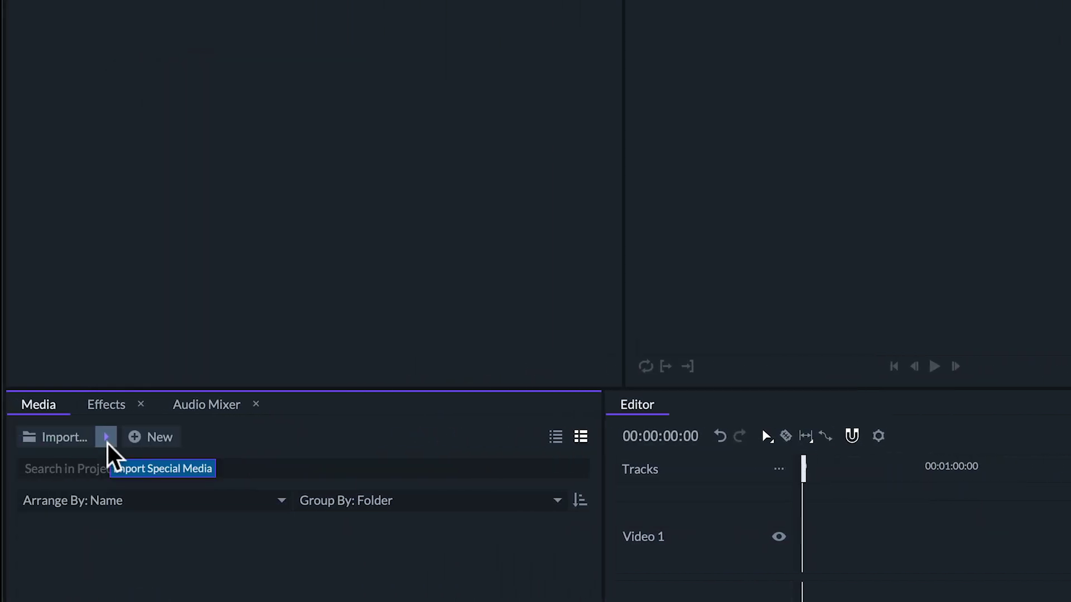
pyautogui.click(108, 441)
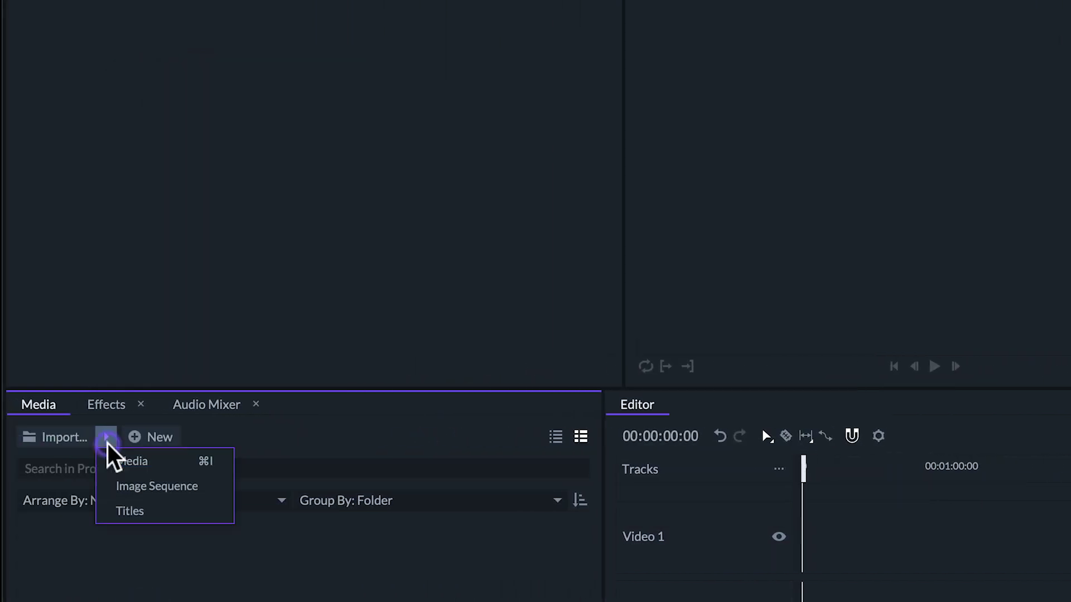
pyautogui.click(192, 489)
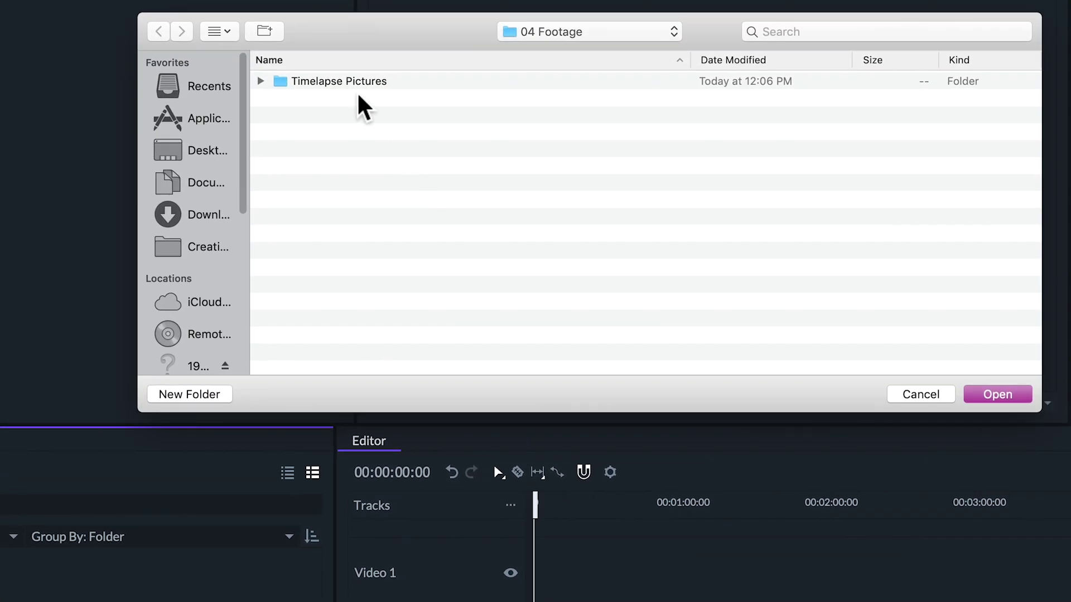
# - Import the Timelapse Pictures folder as an image sequence, play it, then select C0007.MP4
pyautogui.click(353, 81)
pyautogui.click(261, 82)
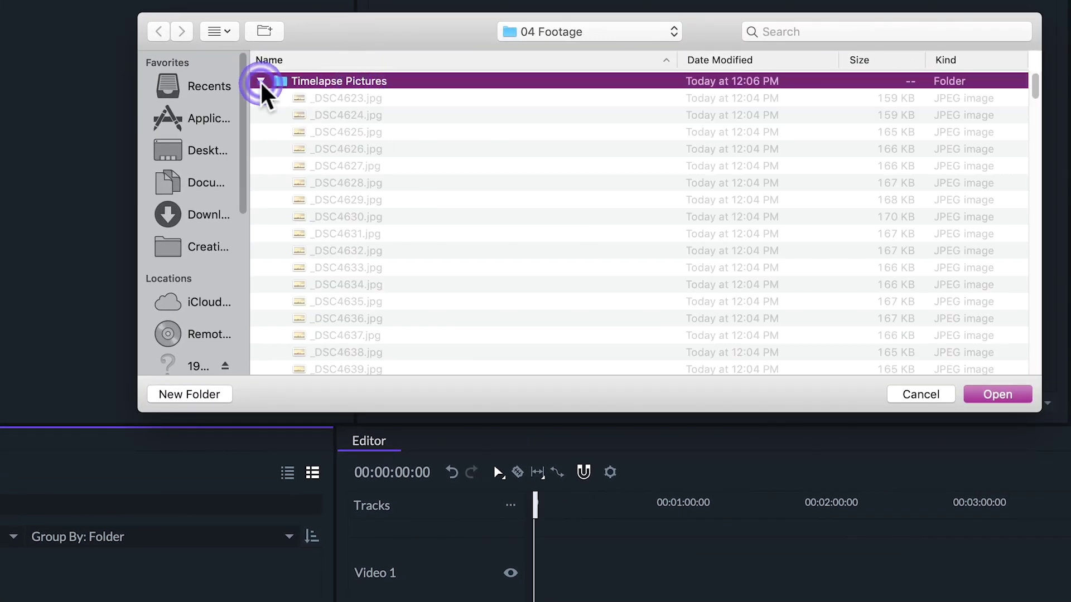
pyautogui.click(986, 405)
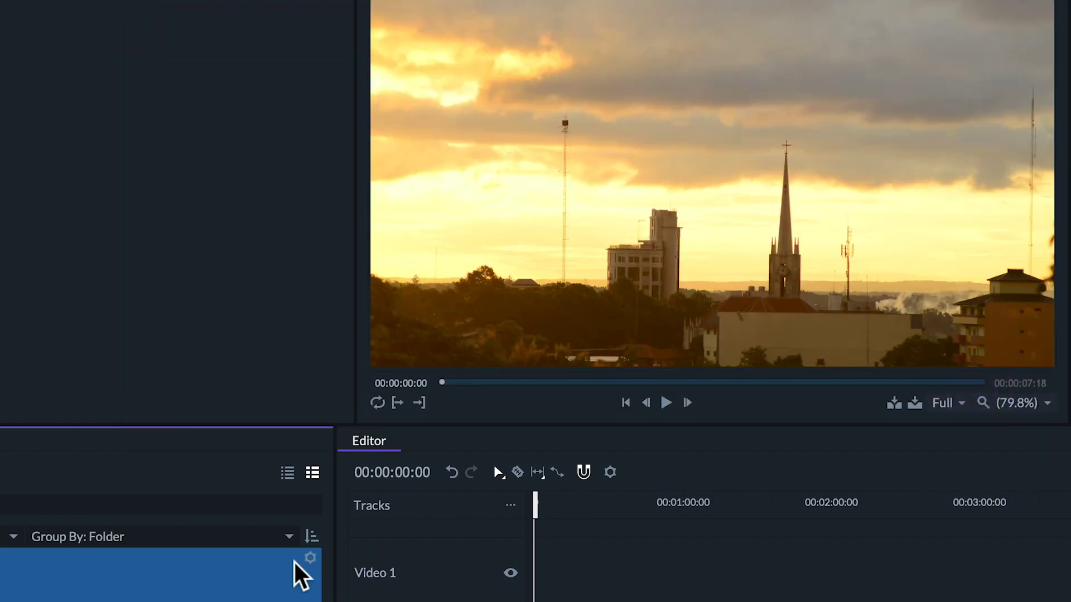
pyautogui.click(666, 403)
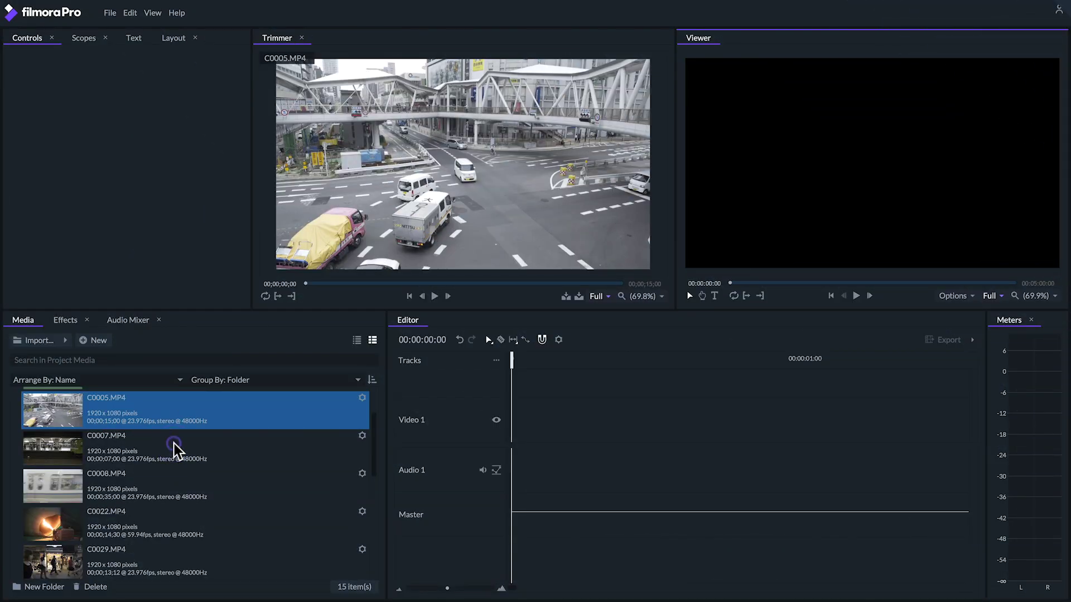
pyautogui.click(175, 448)
# - Select C0007.MP4, then play, pause and resume it in the Trimmer
pyautogui.click(177, 494)
pyautogui.click(182, 446)
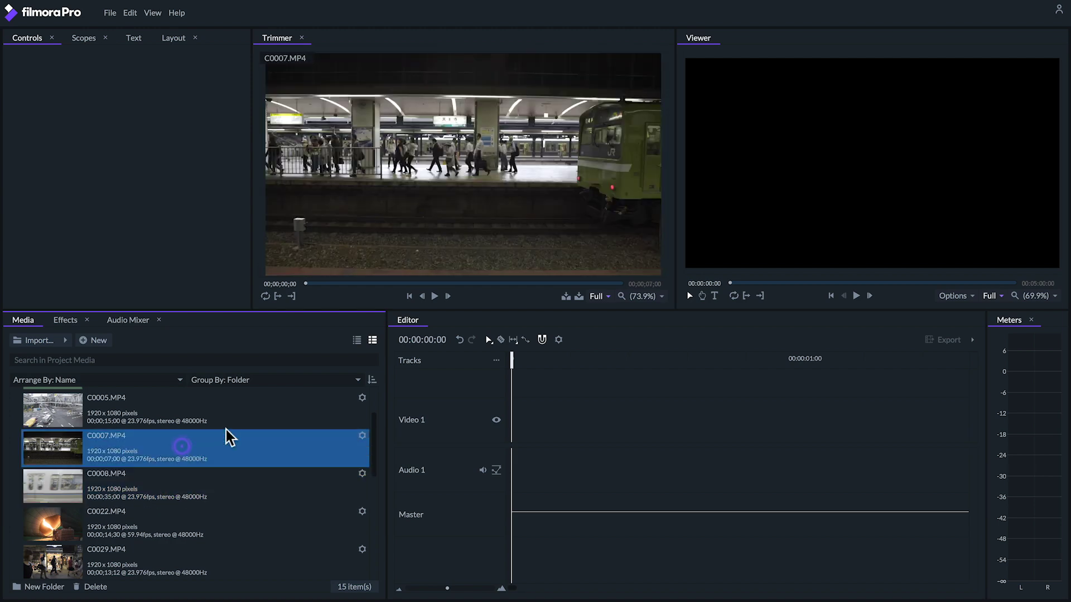
pyautogui.click(434, 296)
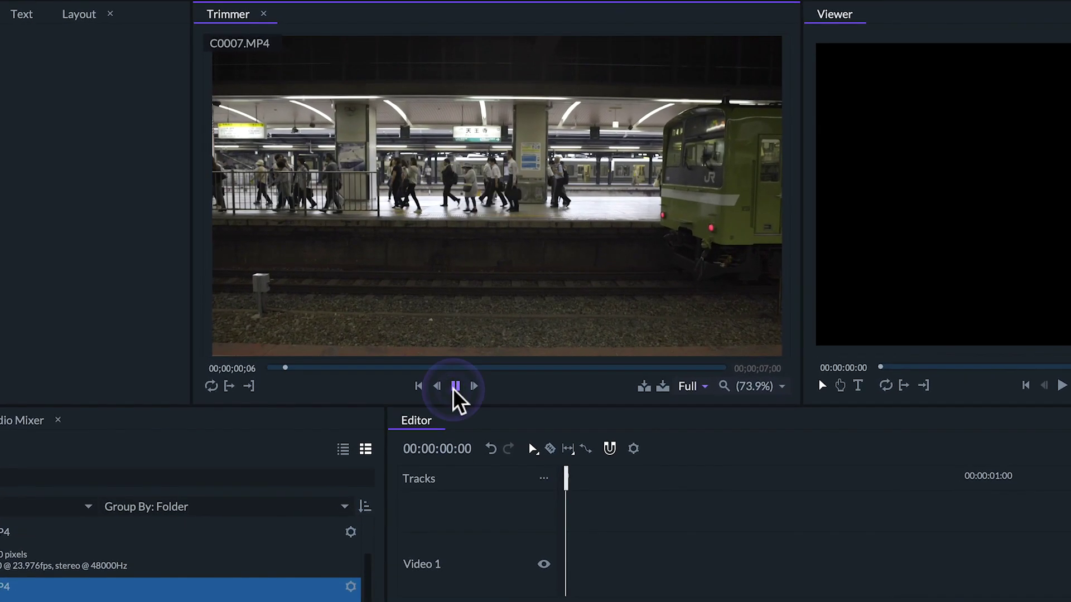
pyautogui.click(456, 385)
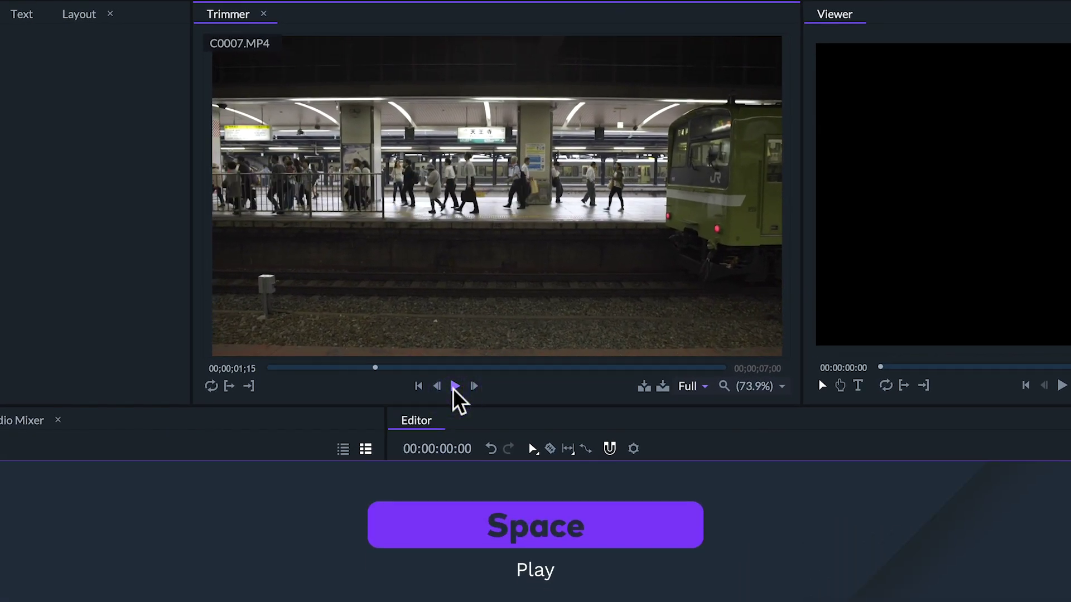
pyautogui.press('space')
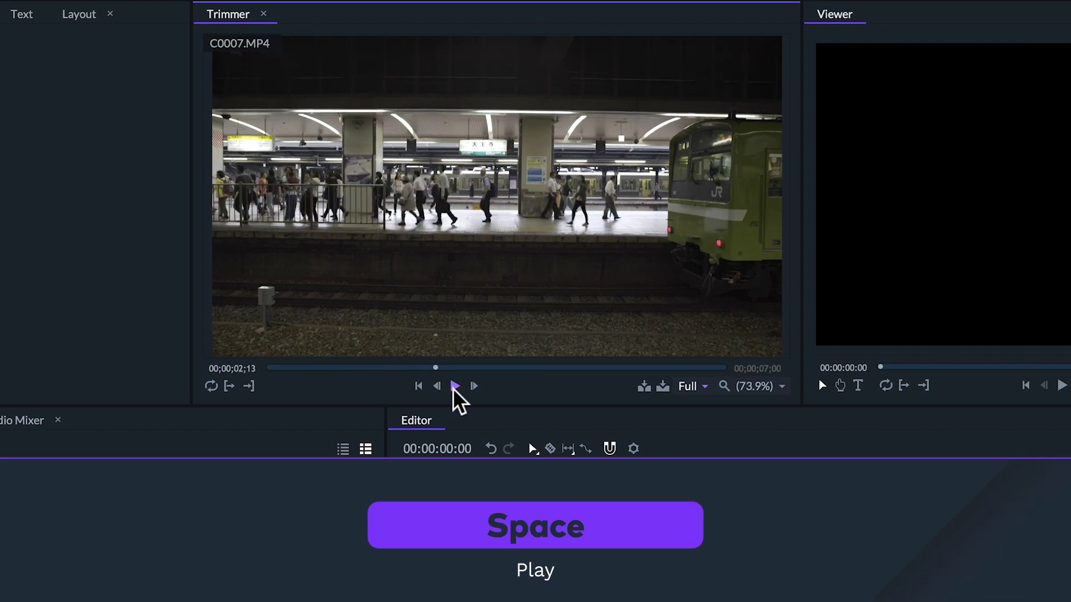
# - Step C0007.MP4 back and forward frame by frame with the buttons and Left arrow
pyautogui.click(437, 386)
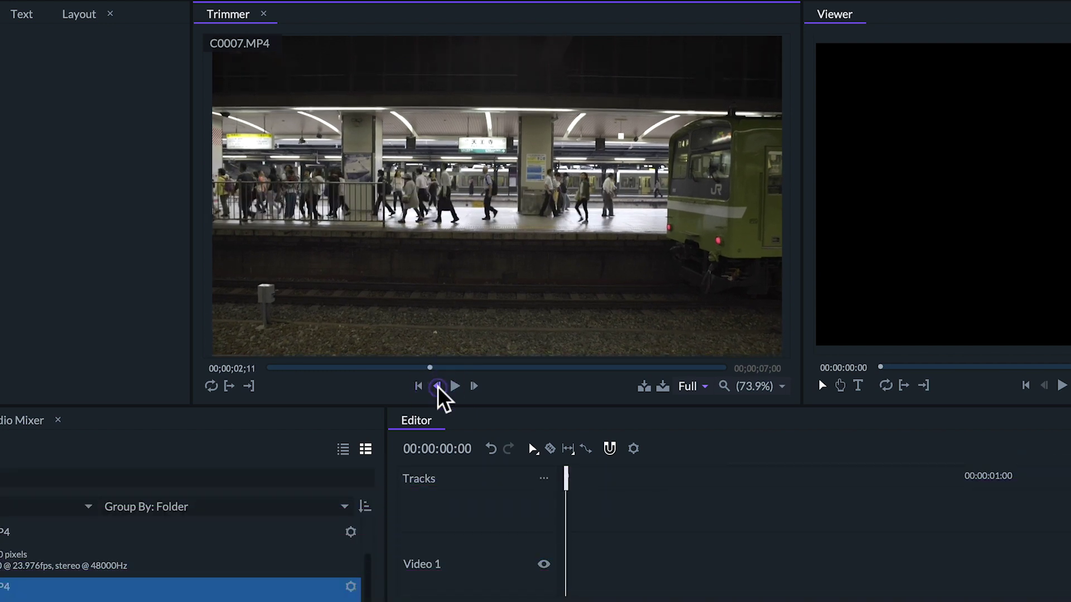
pyautogui.click(437, 386)
pyautogui.click(473, 386)
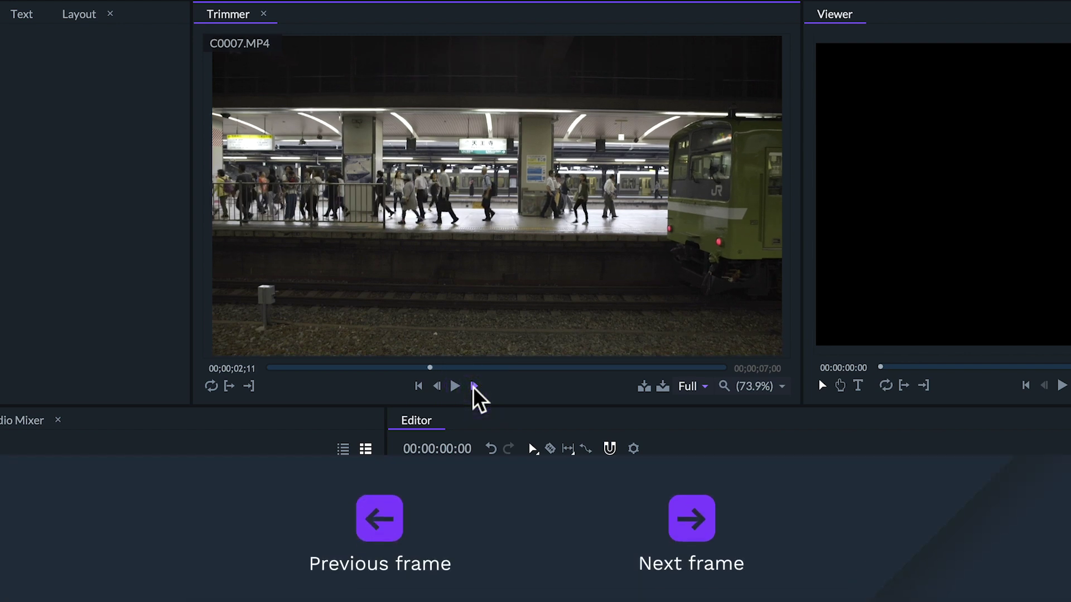
pyautogui.press('Left')
pyautogui.press('Left')
pyautogui.press('Left')
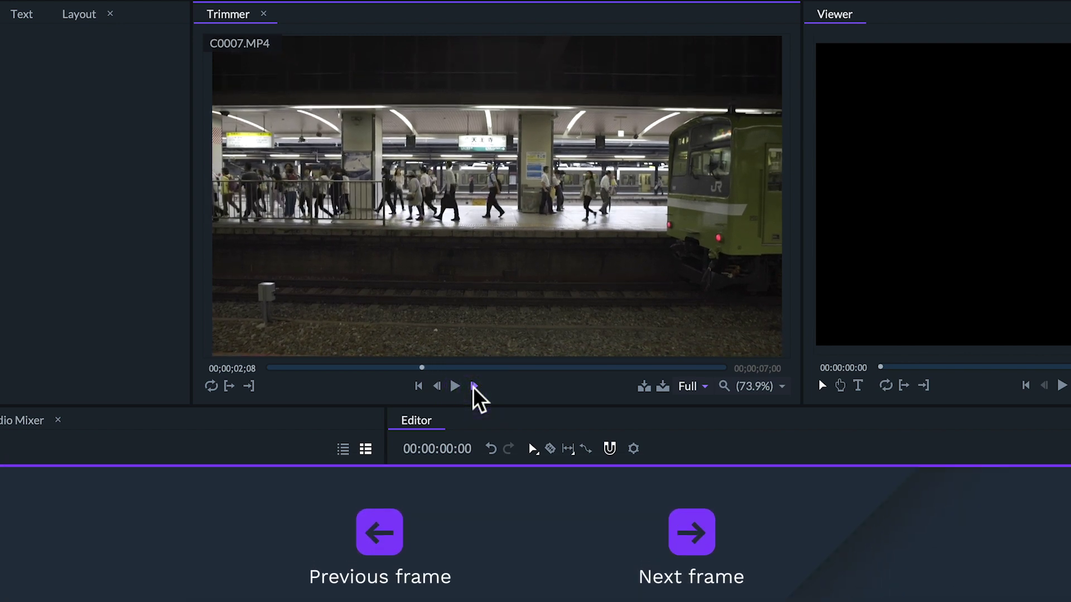
pyautogui.press('Left')
pyautogui.press('Left')
pyautogui.press('Left')
pyautogui.press('Left')
pyautogui.press('Left')
pyautogui.press('Left')
pyautogui.press('Left')
pyautogui.press('Left')
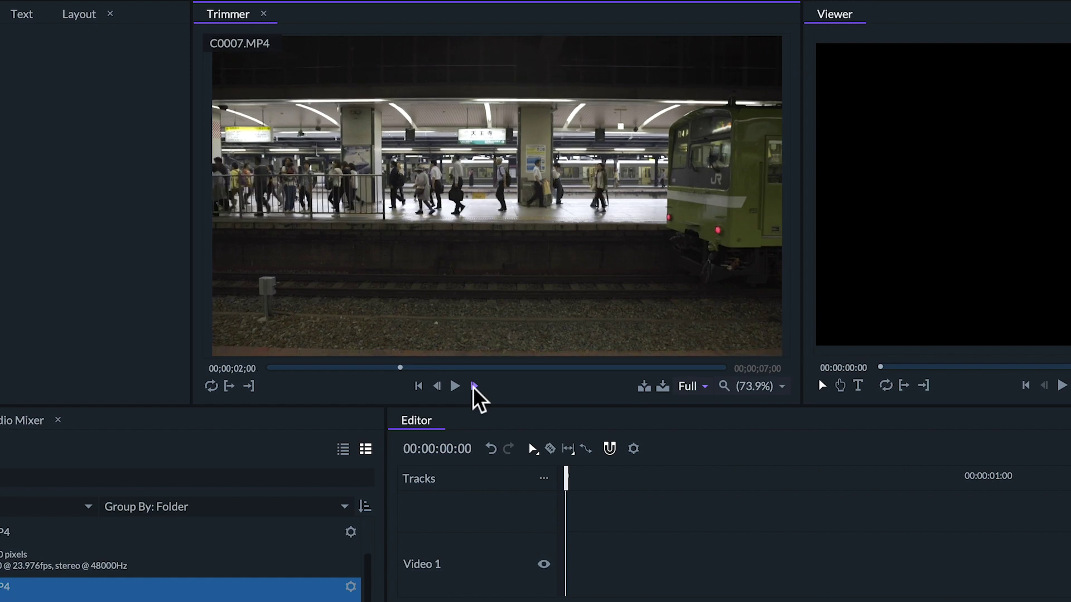
pyautogui.press('Left')
pyautogui.press('Left')
pyautogui.press('Left')
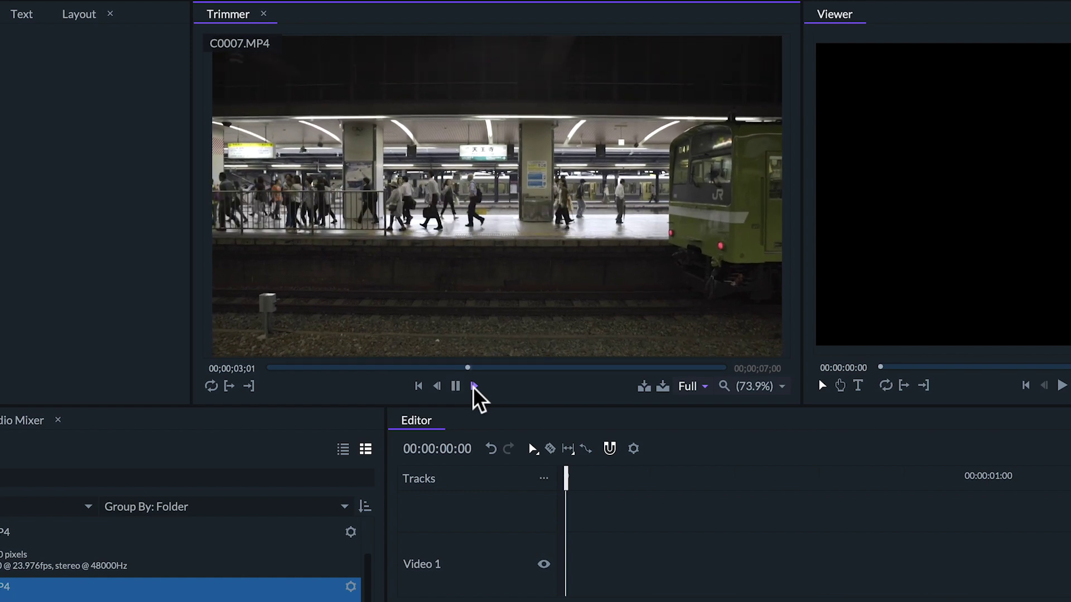
# - Stop playback with Space, then play in reverse with J and stop with K
pyautogui.press('space')
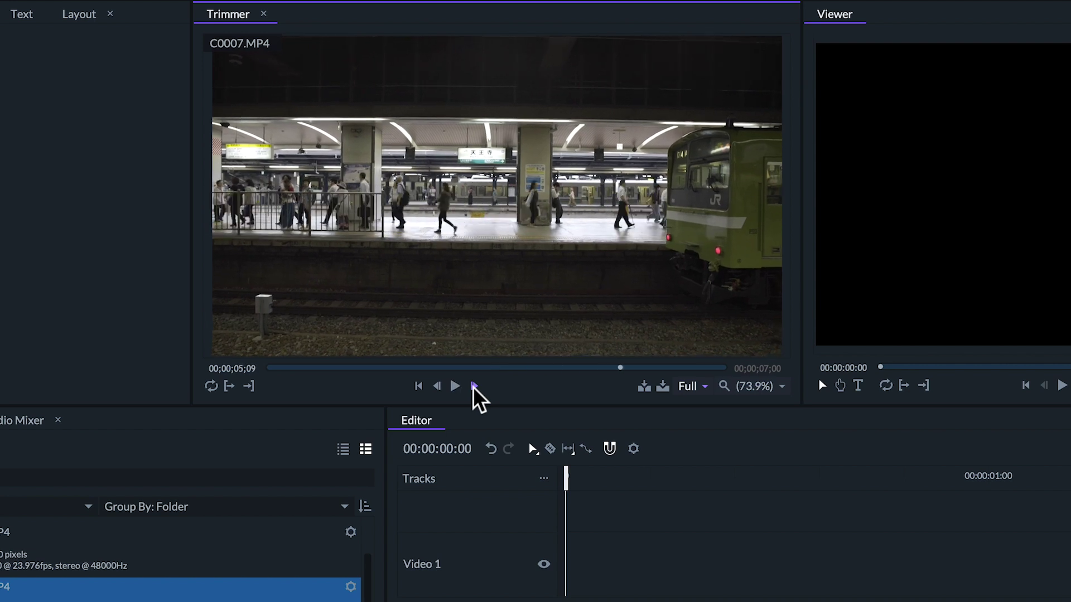
pyautogui.press('j')
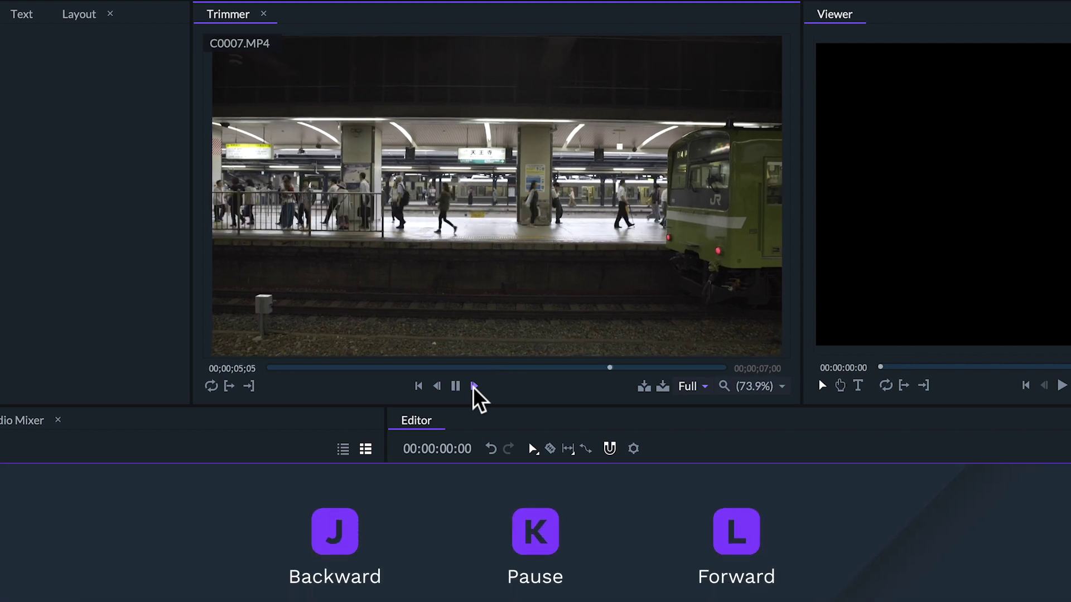
pyautogui.press('k')
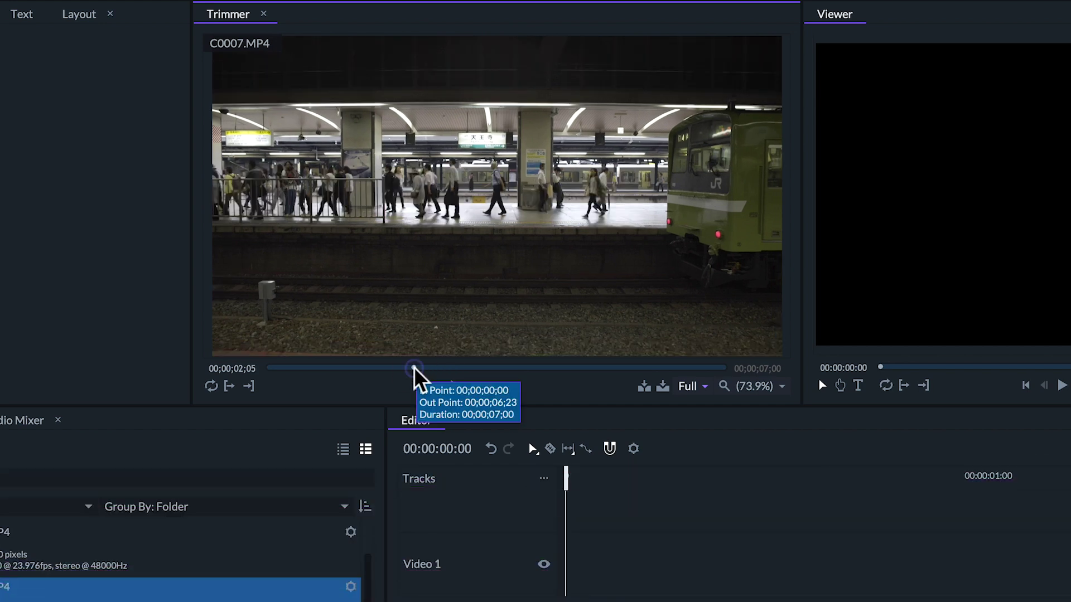
# - Set C0007.MP4's In point at 00;00;00;07 and Out point at 00;00;01;14
pyautogui.moveTo(416, 373); pyautogui.dragTo(295, 380)
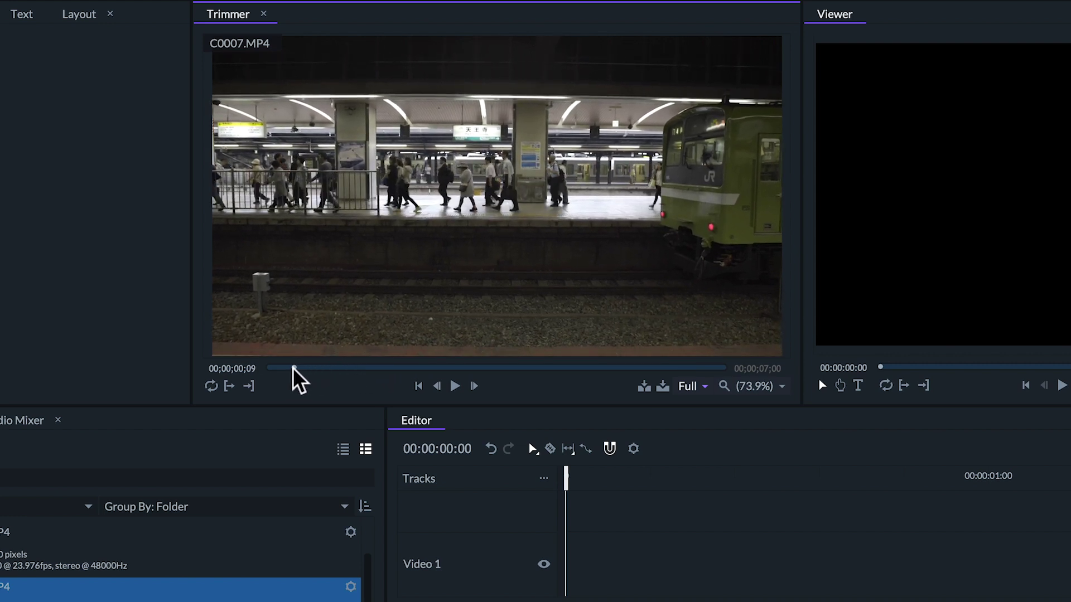
pyautogui.moveTo(295, 380); pyautogui.dragTo(289, 375)
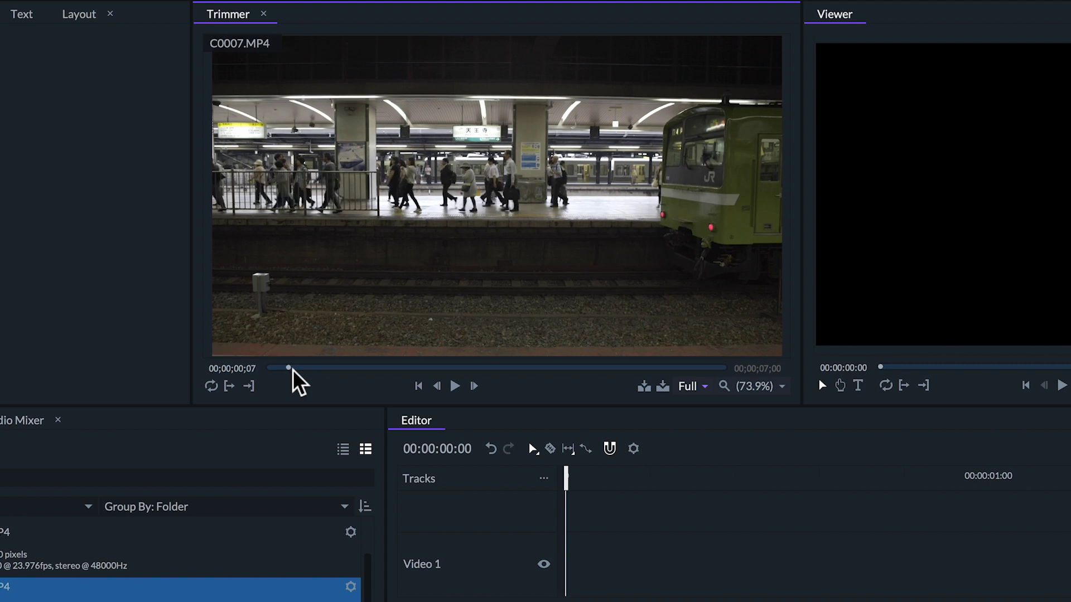
pyautogui.click(230, 394)
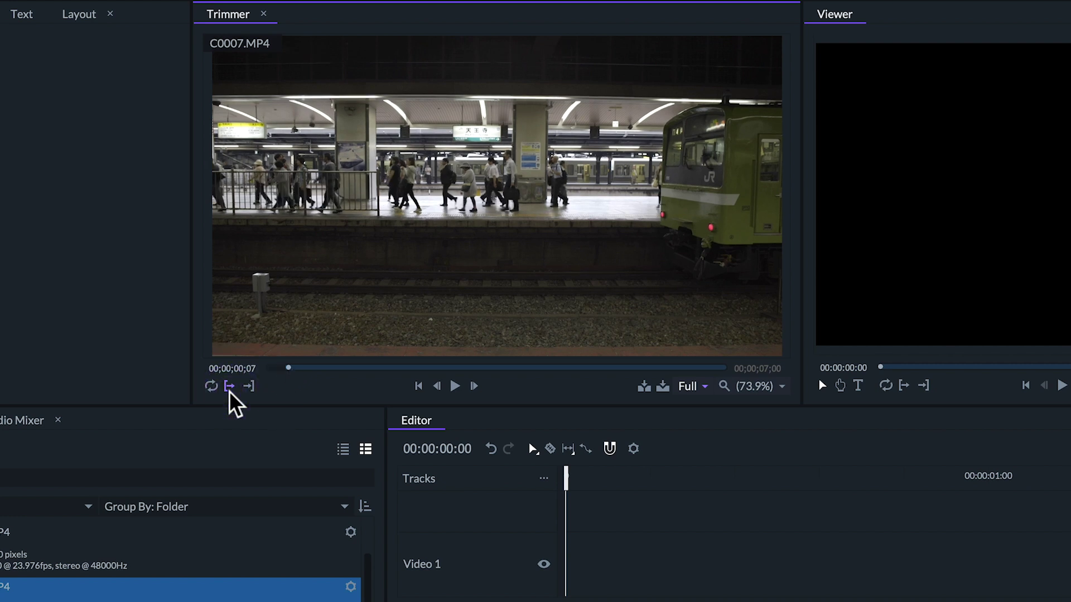
pyautogui.click(453, 385)
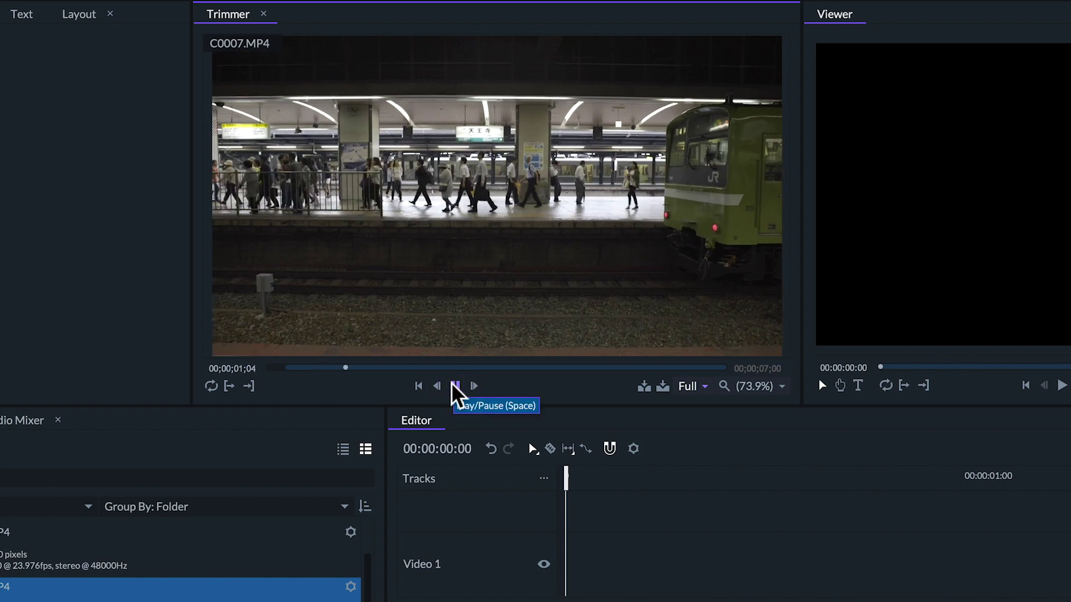
pyautogui.click(452, 385)
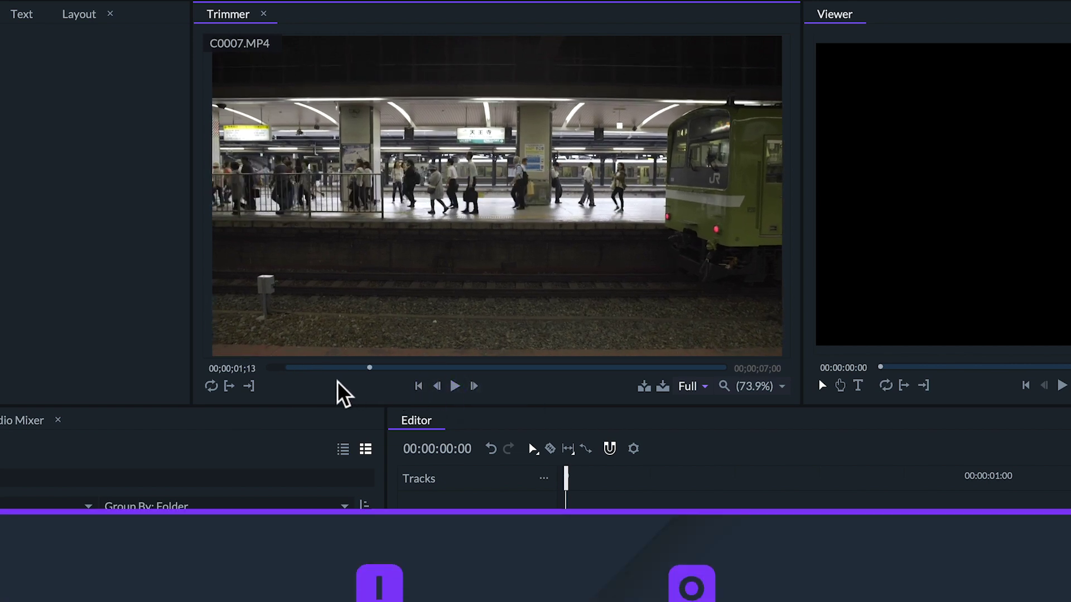
pyautogui.click(253, 390)
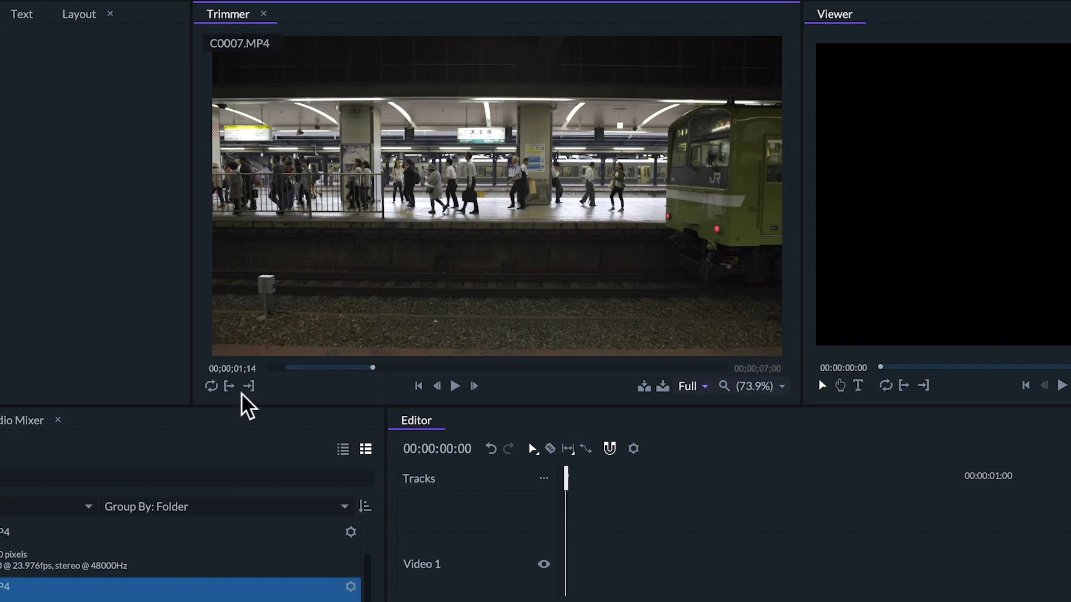
# - Turn on Loop Playback, then play and pause the trimmed C0007.MP4 range
pyautogui.click(214, 389)
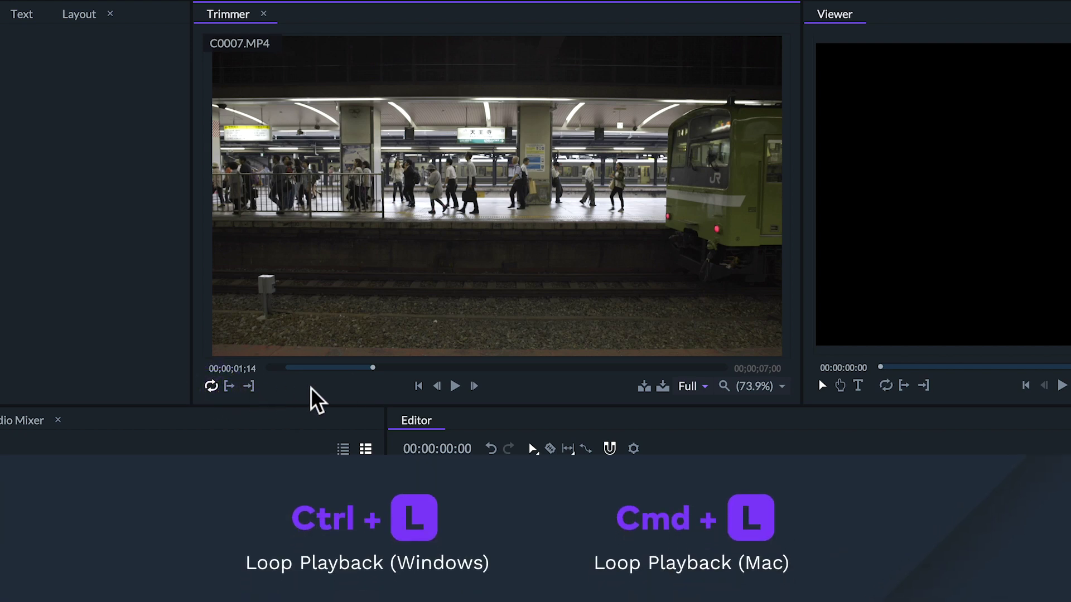
pyautogui.click(454, 386)
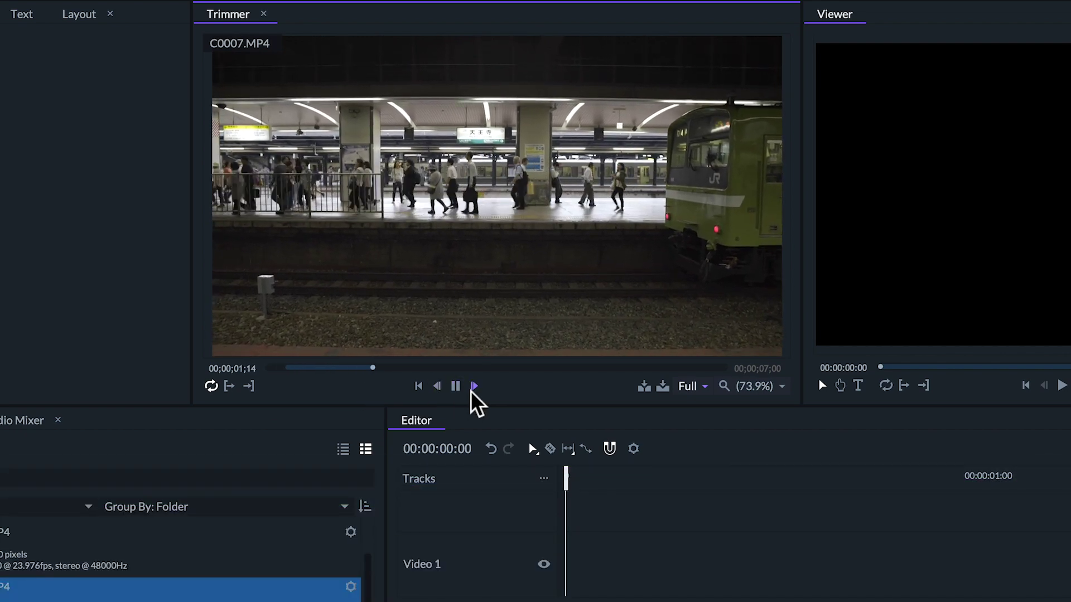
pyautogui.click(456, 386)
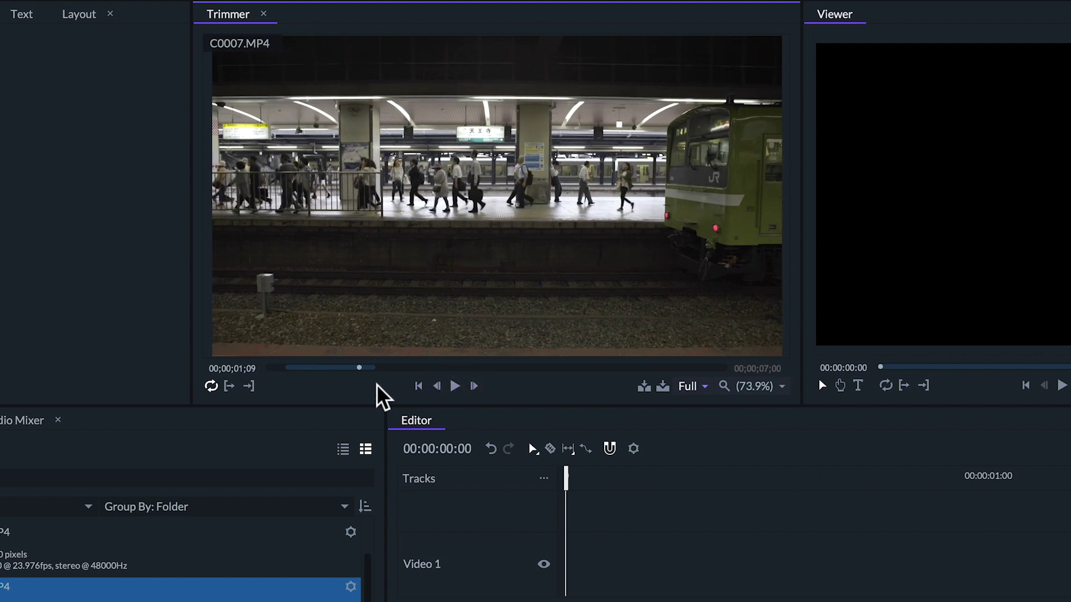
# - Switch the Trimmer zoom through 100%, 200% and 12.5%, ending at Scale to Fit
pyautogui.click(763, 392)
pyautogui.click(755, 473)
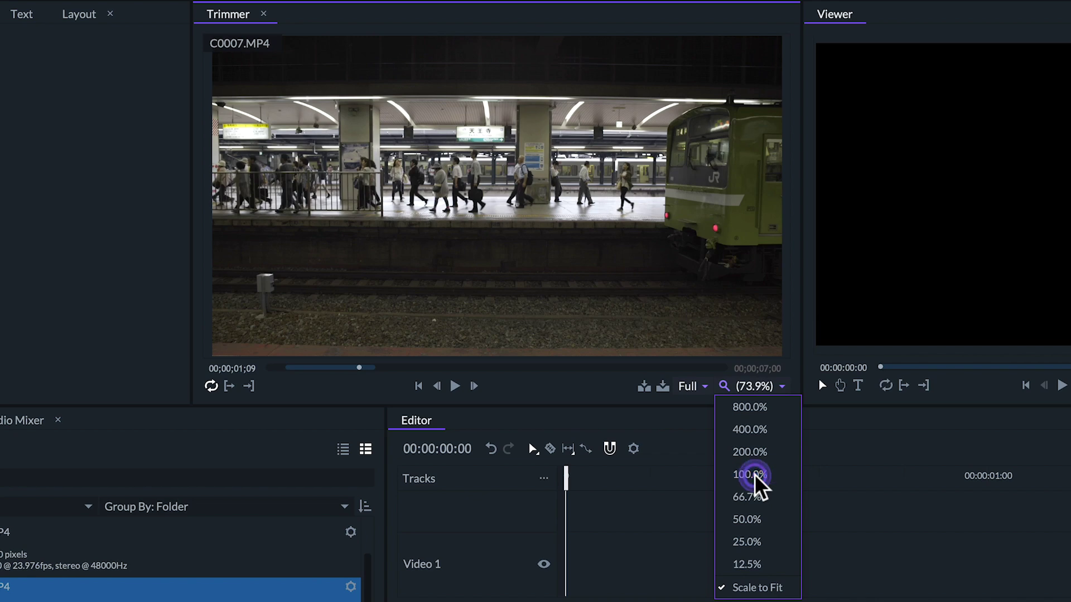
pyautogui.click(763, 393)
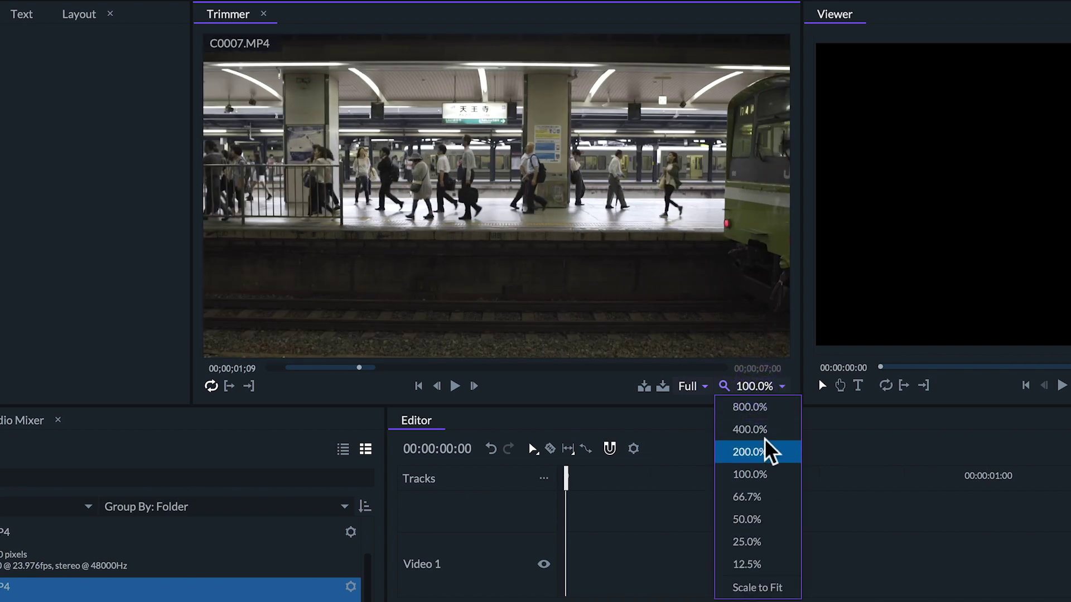
pyautogui.click(765, 449)
pyautogui.click(764, 392)
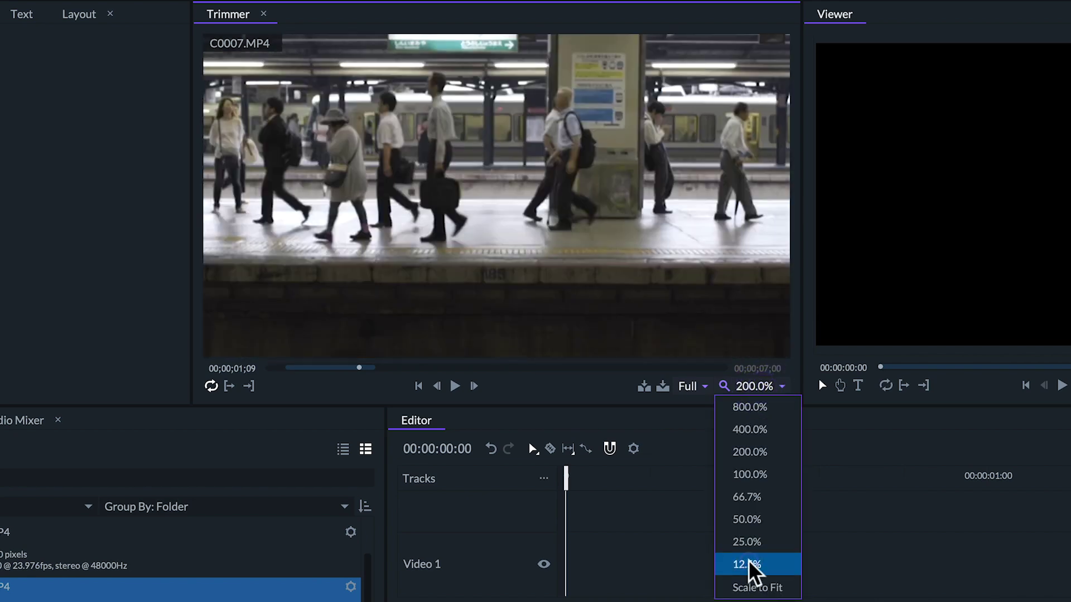
pyautogui.click(750, 565)
pyautogui.click(750, 389)
pyautogui.click(753, 587)
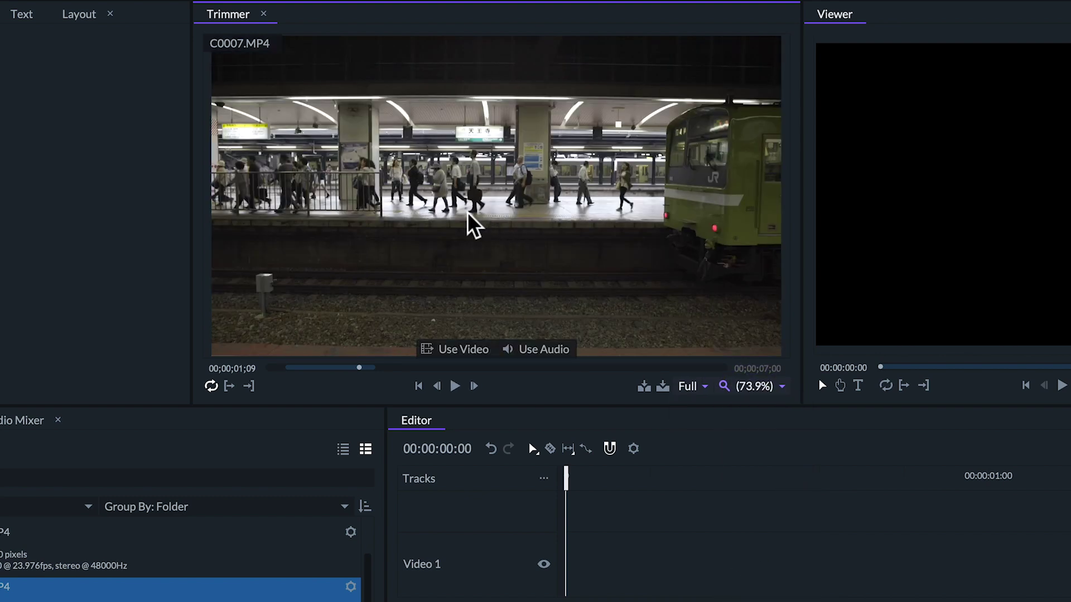
pyautogui.scroll(3, 471, 224)
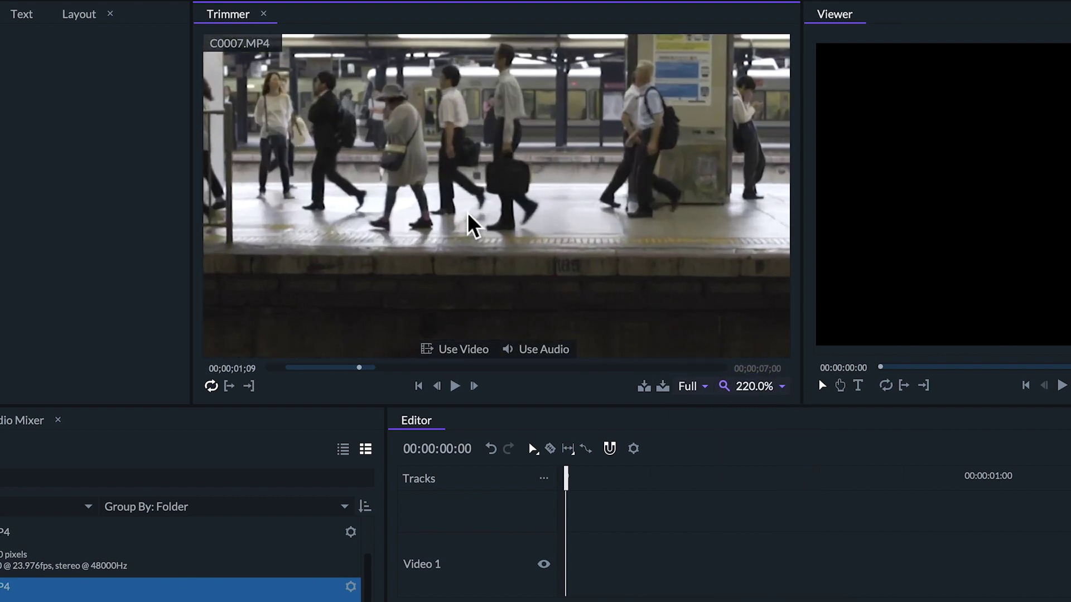
pyautogui.scroll(-2, 471, 225)
pyautogui.scroll(-3, 470, 224)
pyautogui.scroll(1, 471, 225)
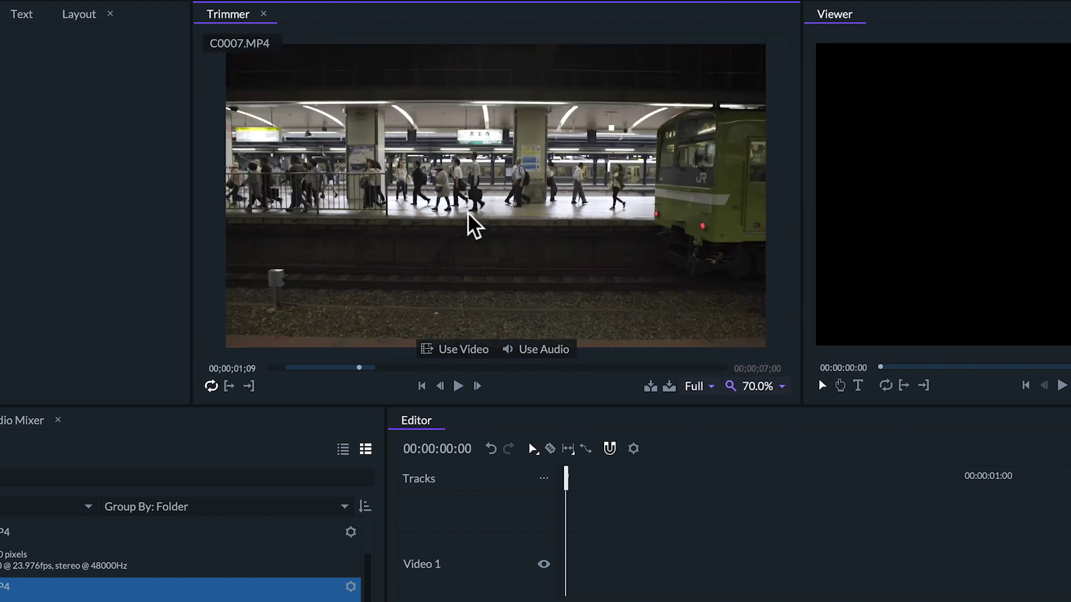
pyautogui.scroll(4, 471, 225)
pyautogui.scroll(-3, 471, 224)
pyautogui.scroll(-1, 471, 225)
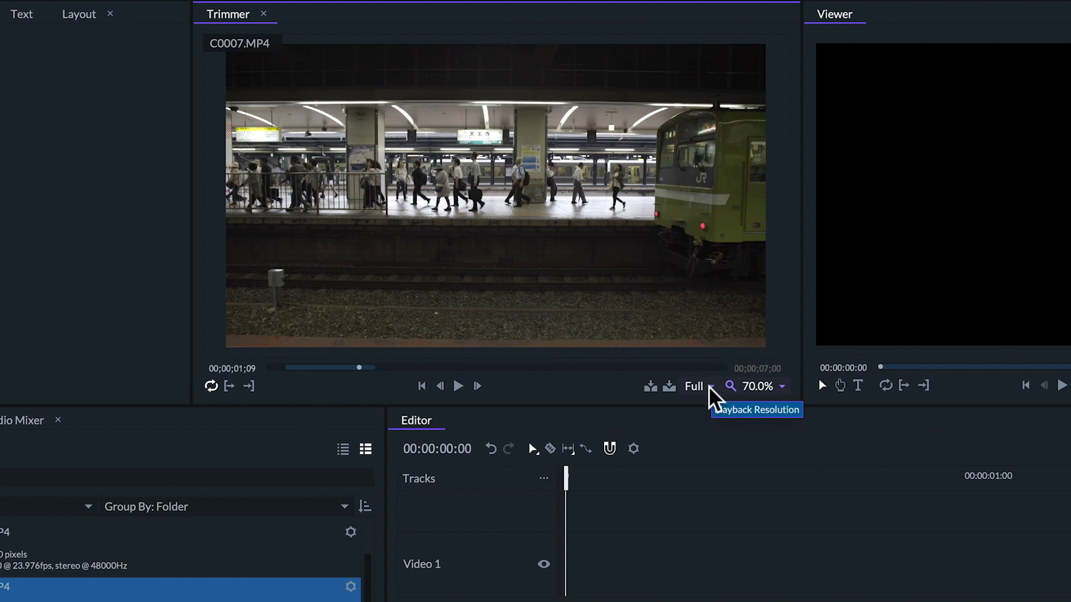
# - Set the Trimmer's playback resolution to 1/4 for C0007.MP4
pyautogui.click(709, 387)
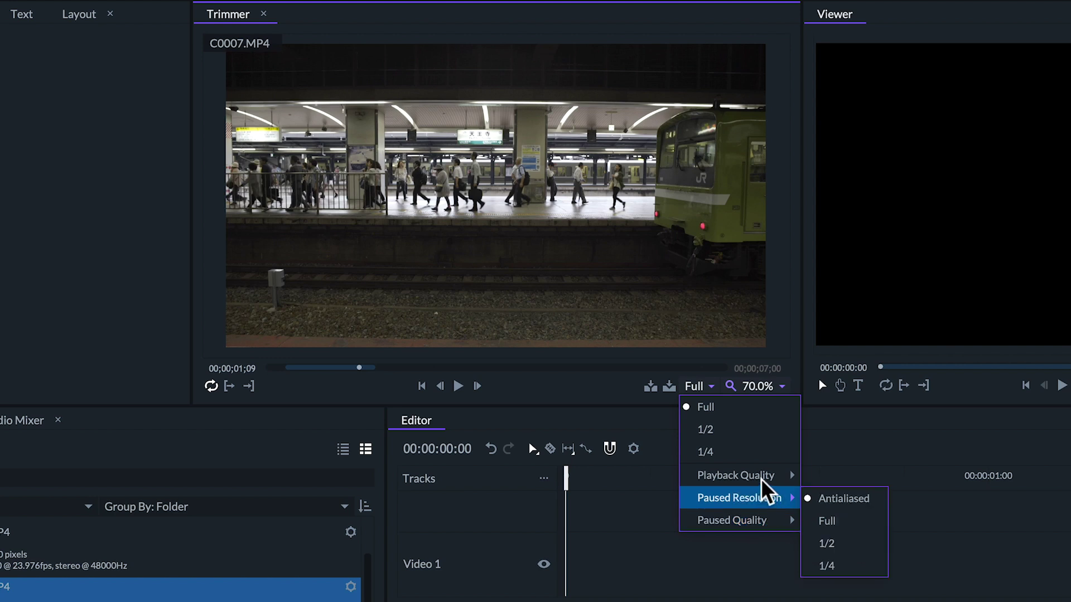
pyautogui.moveTo(736, 475)
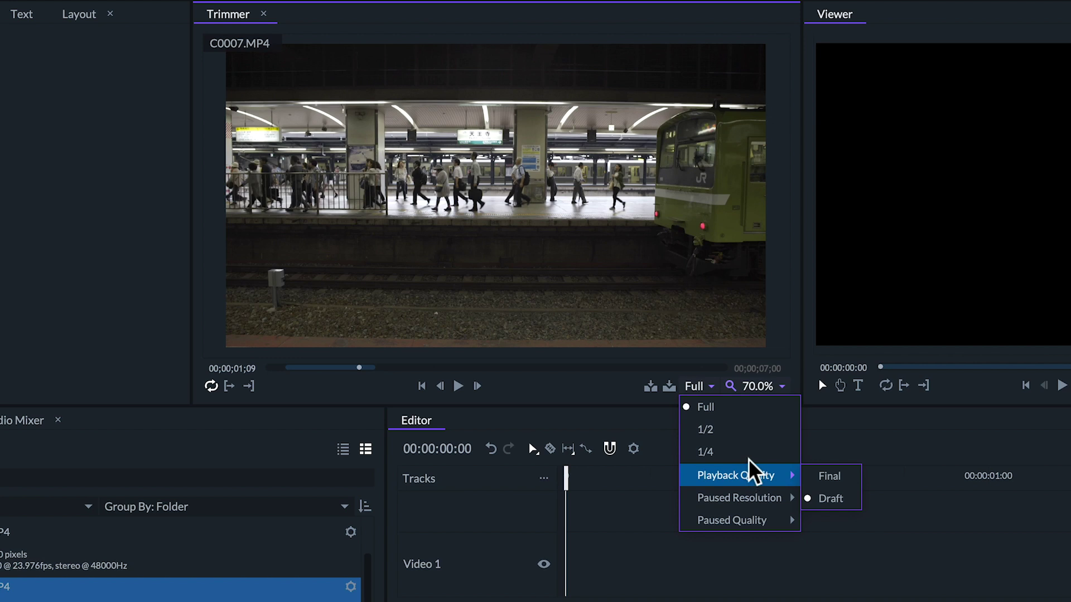
pyautogui.click(744, 455)
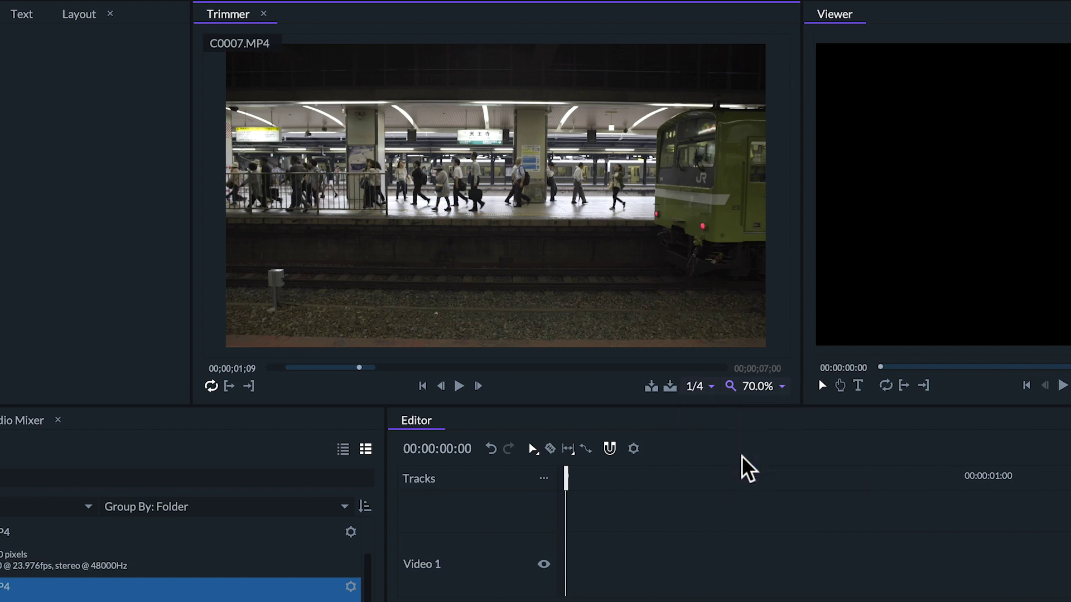
pyautogui.moveTo(528, 268)
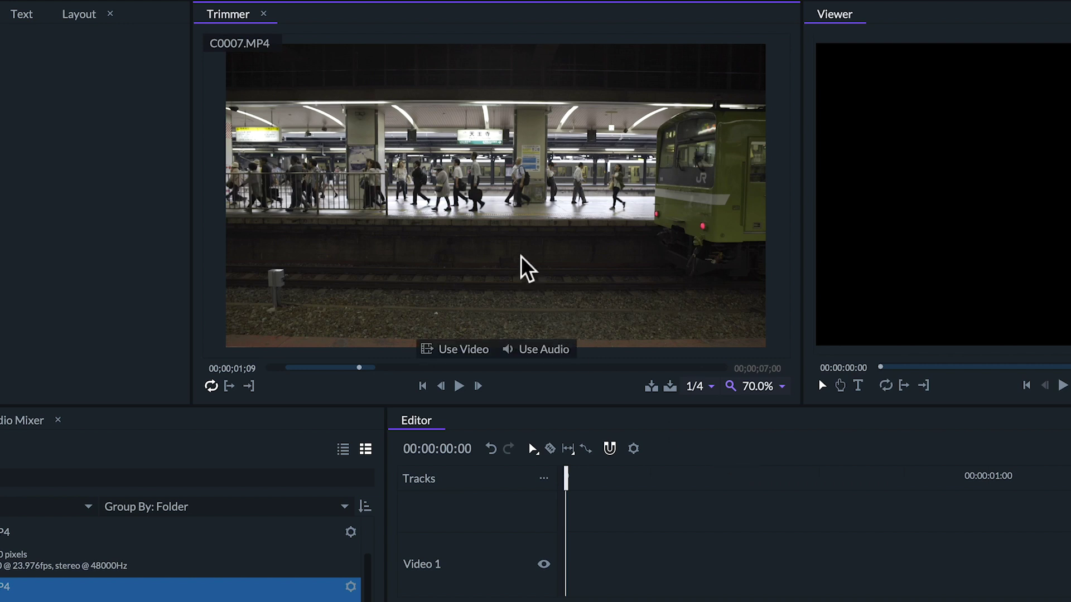
# - Place trimmed C0007.MP4 on Video 1 and accept matching sequence settings
pyautogui.moveTo(516, 260)
pyautogui.mouseDown()
pyautogui.moveTo(574, 544)
pyautogui.moveTo(569, 578)
pyautogui.mouseUp()
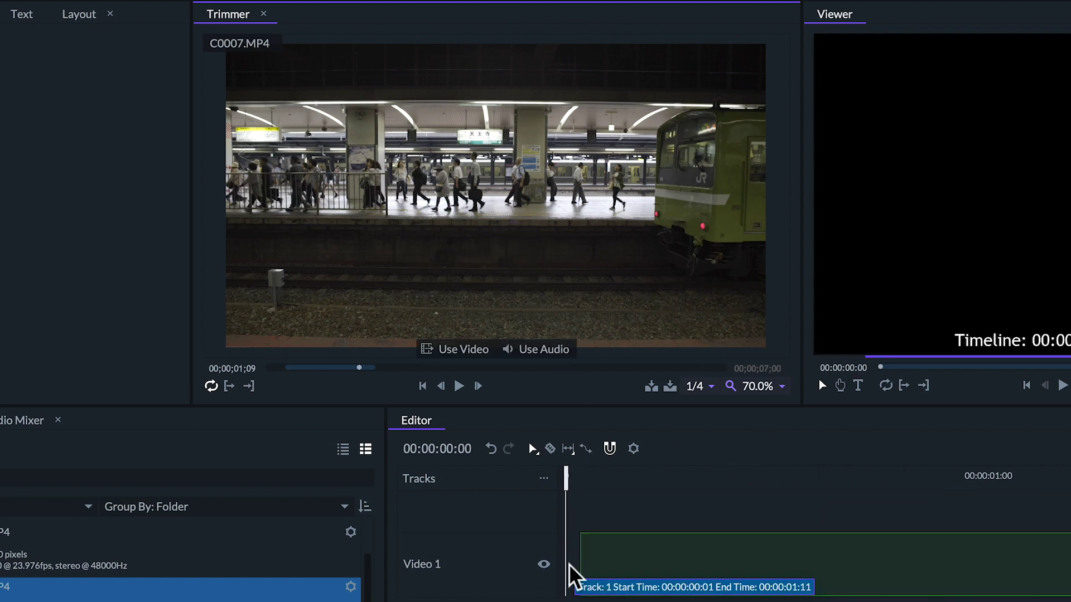
pyautogui.moveTo(568, 577); pyautogui.dragTo(567, 577)
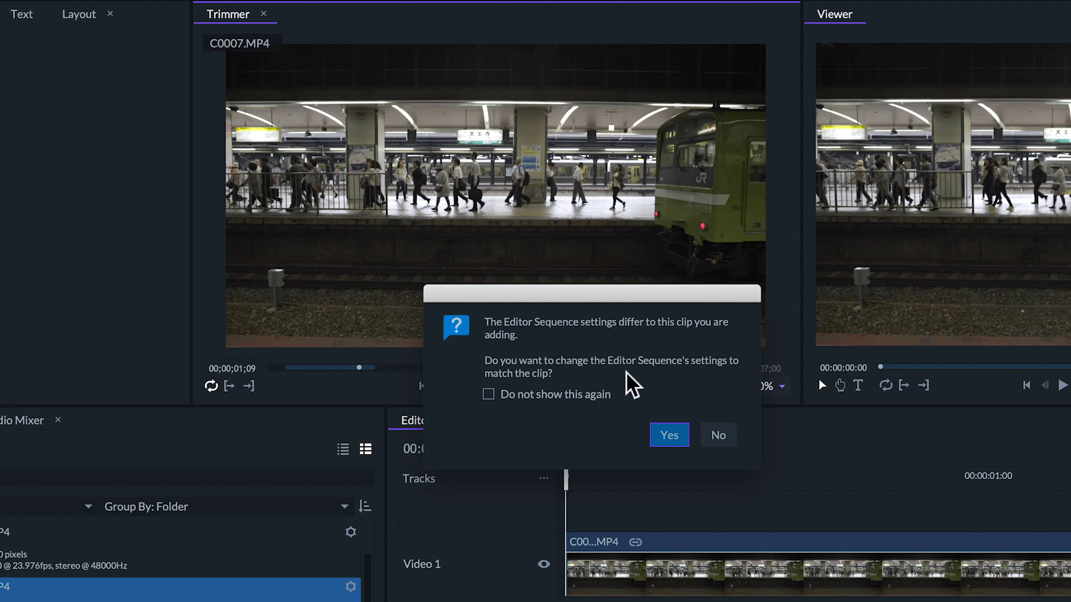
pyautogui.click(667, 435)
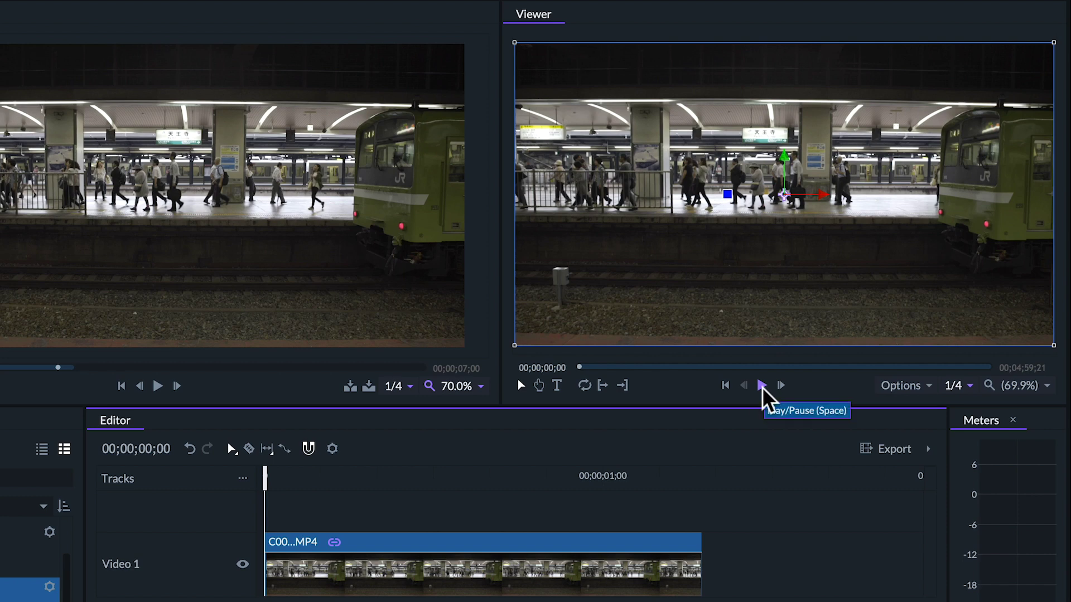
# - Play the timeline, return the playhead to 00;00;00;22, and step one frame forward and back
pyautogui.click(762, 386)
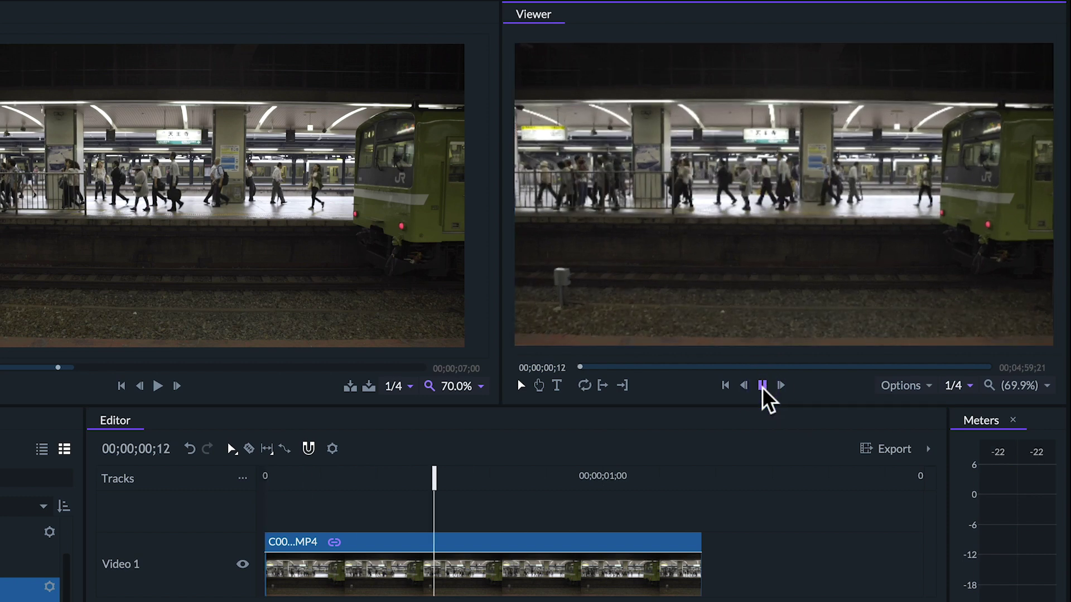
pyautogui.click(670, 477)
pyautogui.click(779, 385)
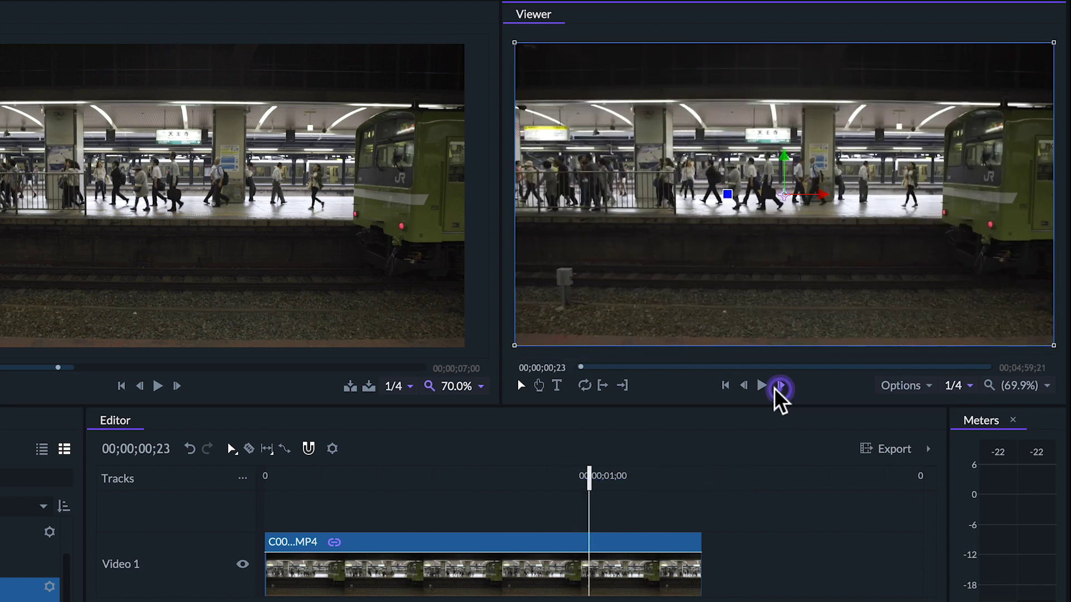
pyautogui.click(744, 386)
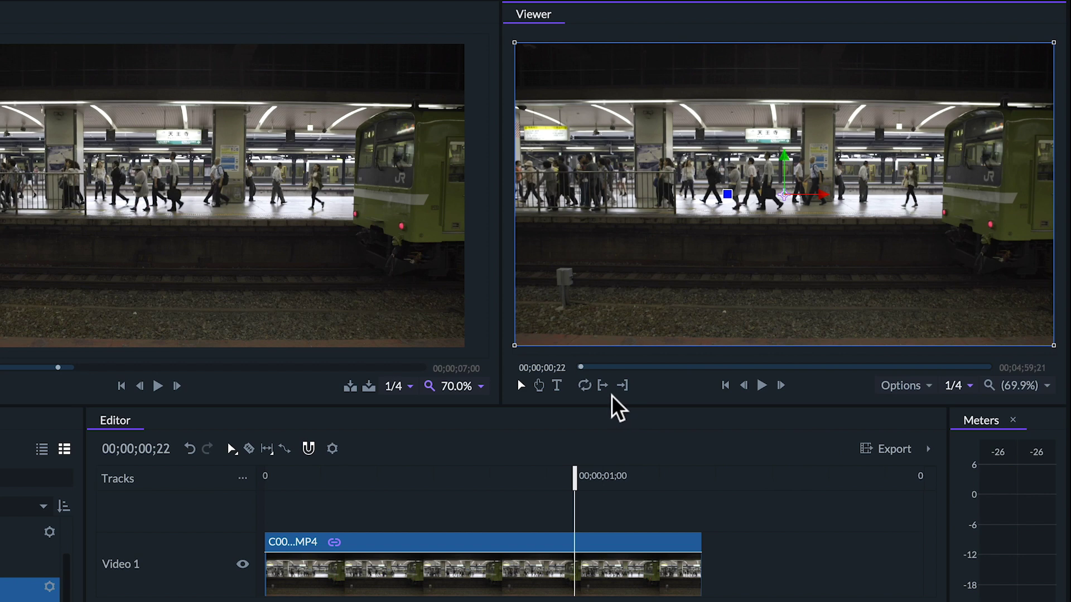
# - Check the Viewer magnification and resolution menus, keeping quarter resolution
pyautogui.click(1025, 386)
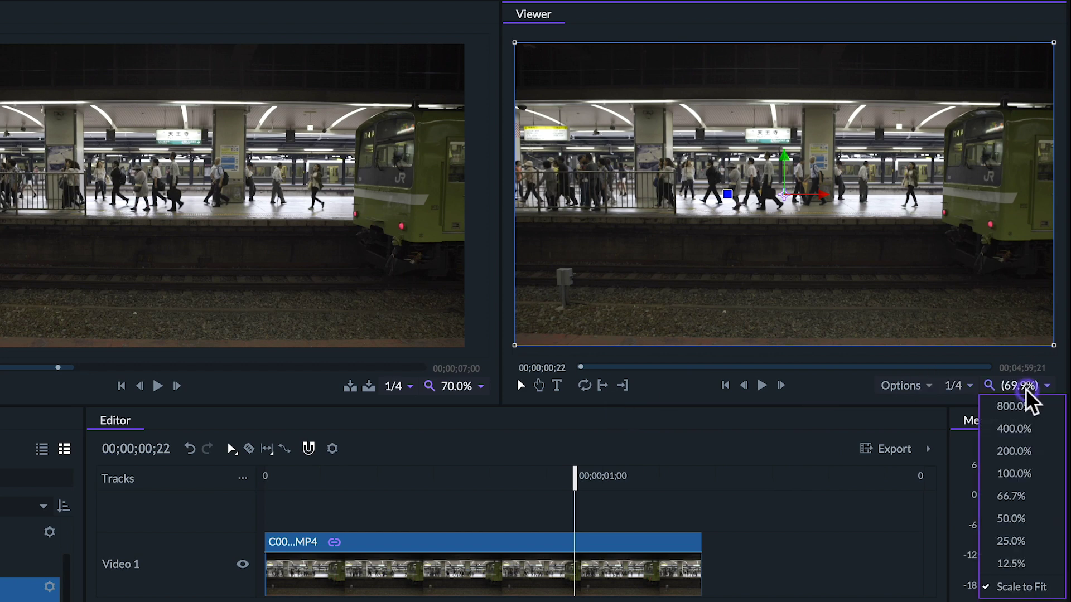
pyautogui.click(954, 385)
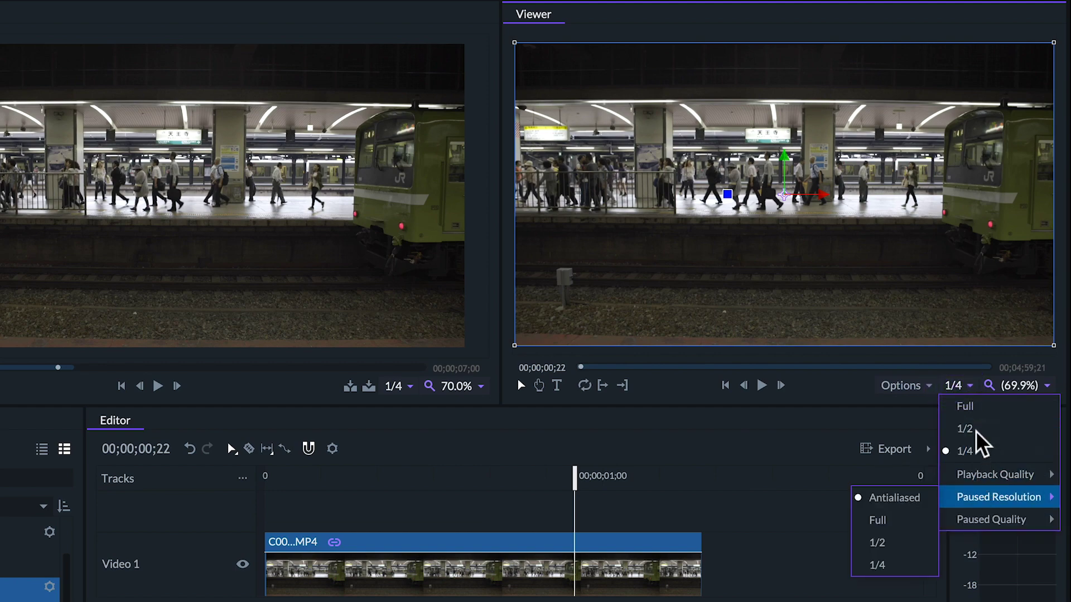
pyautogui.click(962, 380)
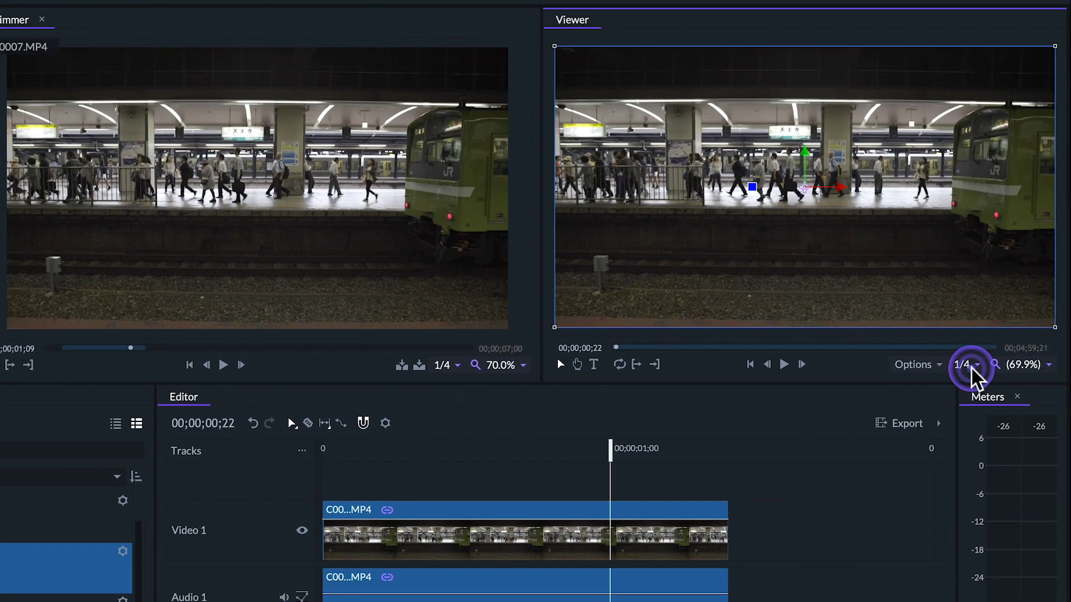